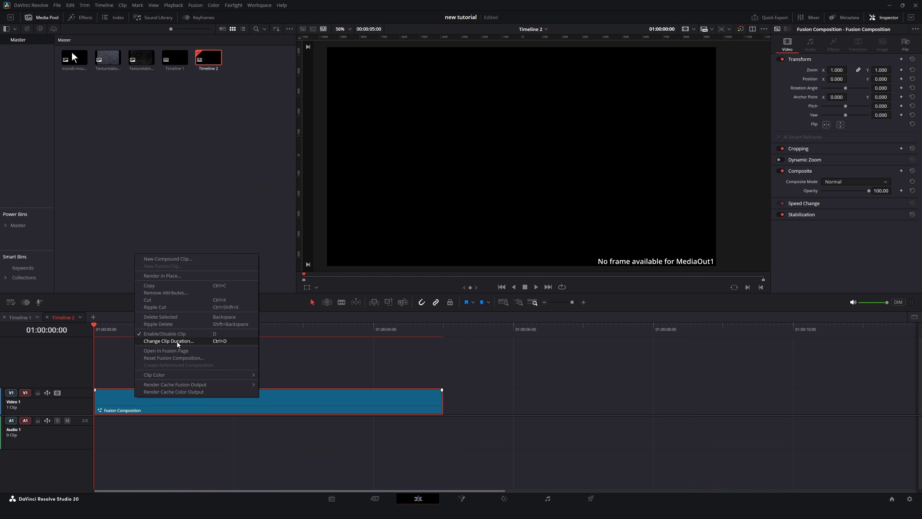
# Open the Fusion composition and build a tree of two Background nodes combined by a Merge into MediaOut1.
pyautogui.click(167, 351)
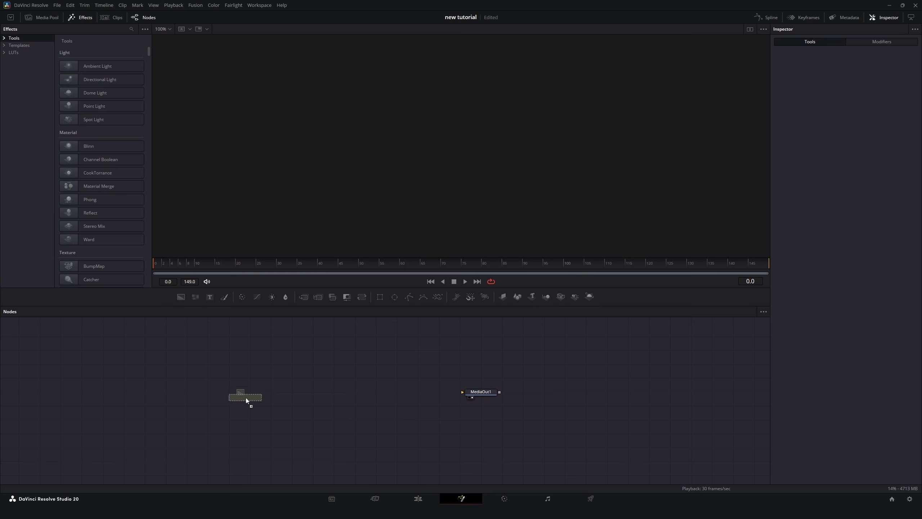
pyautogui.moveTo(265, 397); pyautogui.dragTo(475, 392)
pyautogui.moveTo(254, 397); pyautogui.dragTo(86, 398)
pyautogui.click(181, 297)
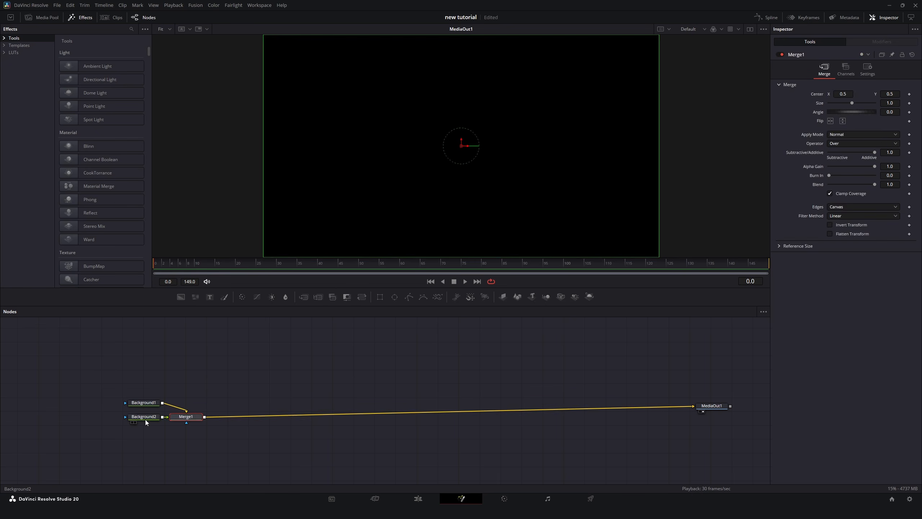
# Add a Polygon mask to the second Background node and set that background's colour to white.
pyautogui.click(409, 297)
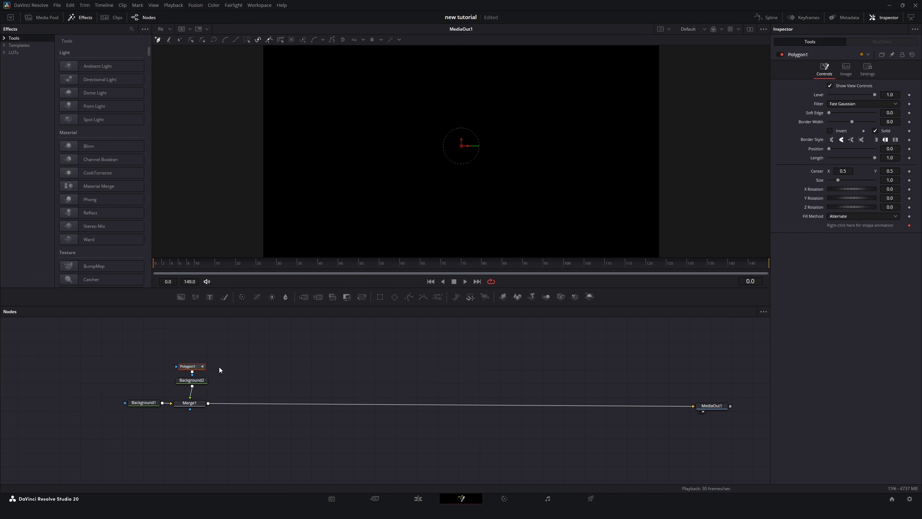
pyautogui.click(192, 380)
pyautogui.click(847, 128)
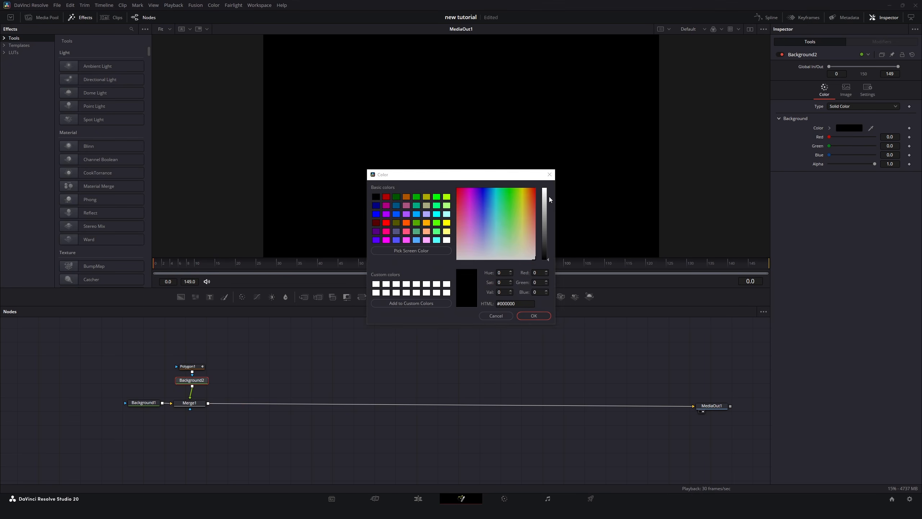
pyautogui.moveTo(548, 197); pyautogui.dragTo(548, 160)
pyautogui.click(536, 316)
# Draw a horizontal polyline across the top edge of the frame and set its border width to 0.002.
pyautogui.click(188, 366)
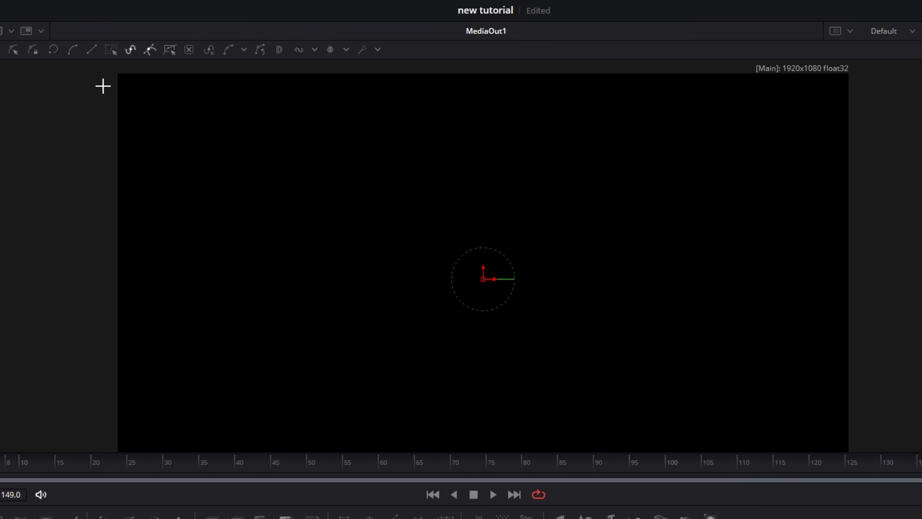
pyautogui.click(103, 86)
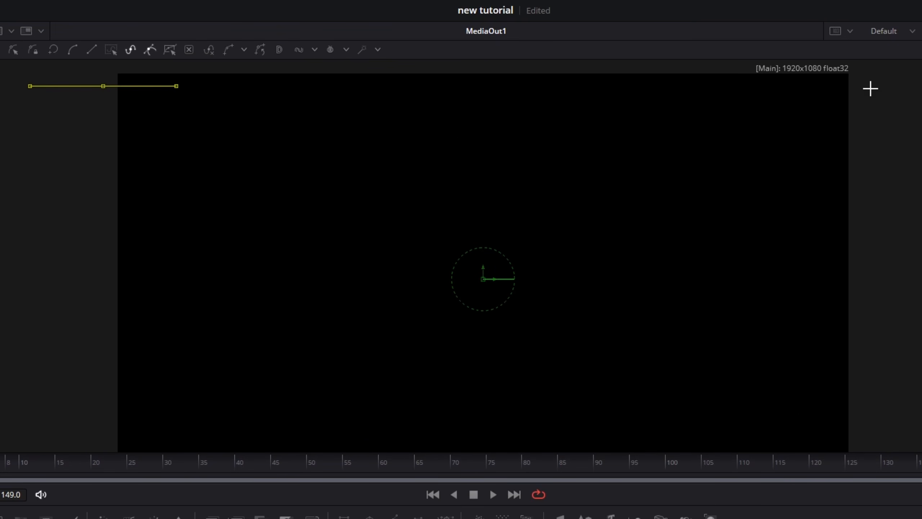
pyautogui.moveTo(615, 86); pyautogui.dragTo(872, 88)
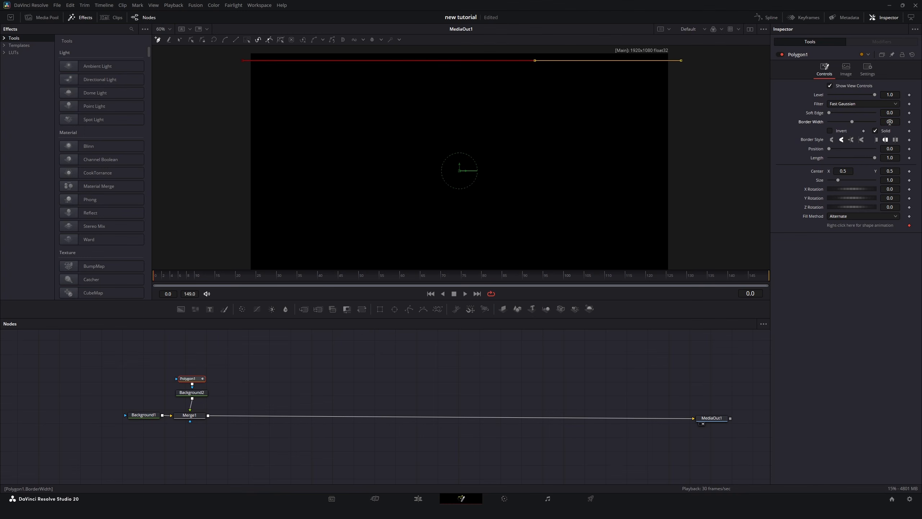
pyautogui.moveTo(889, 122); pyautogui.dragTo(895, 122)
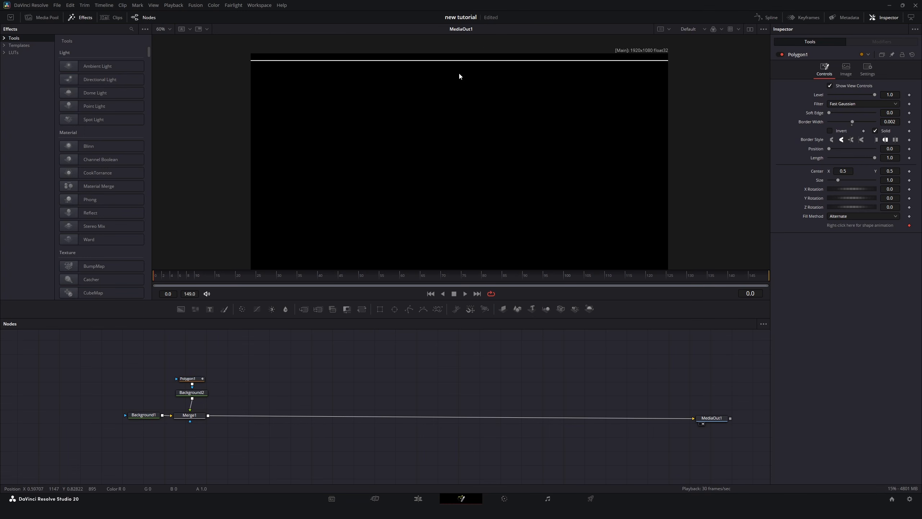
# Insert a Duplicate node below the white background and set its copies to 11.
pyautogui.click(201, 392)
pyautogui.moveTo(201, 395); pyautogui.dragTo(202, 375)
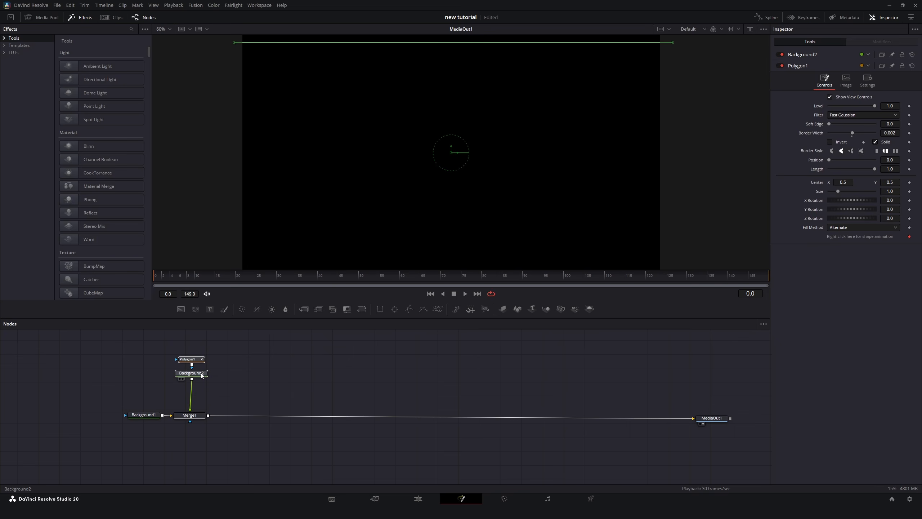
pyautogui.hotkey('shift', 'space')
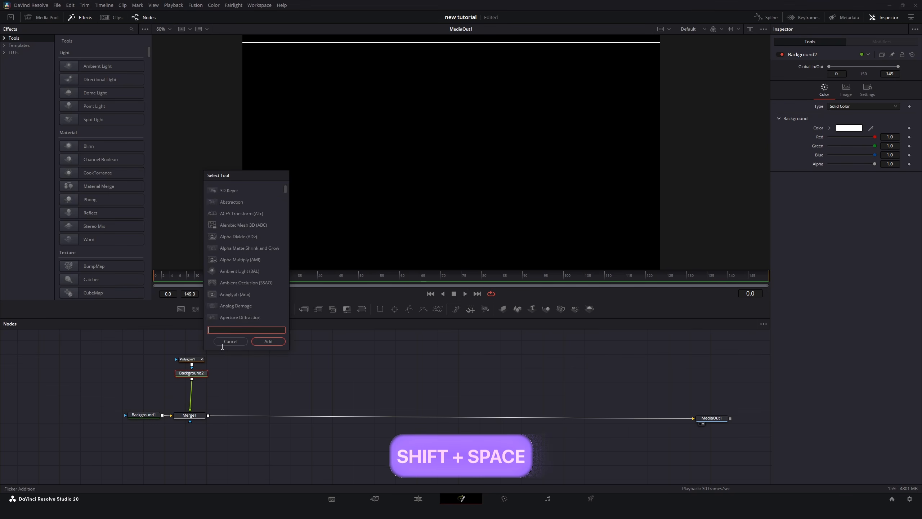
pyautogui.write('dupli')
pyautogui.press('Return')
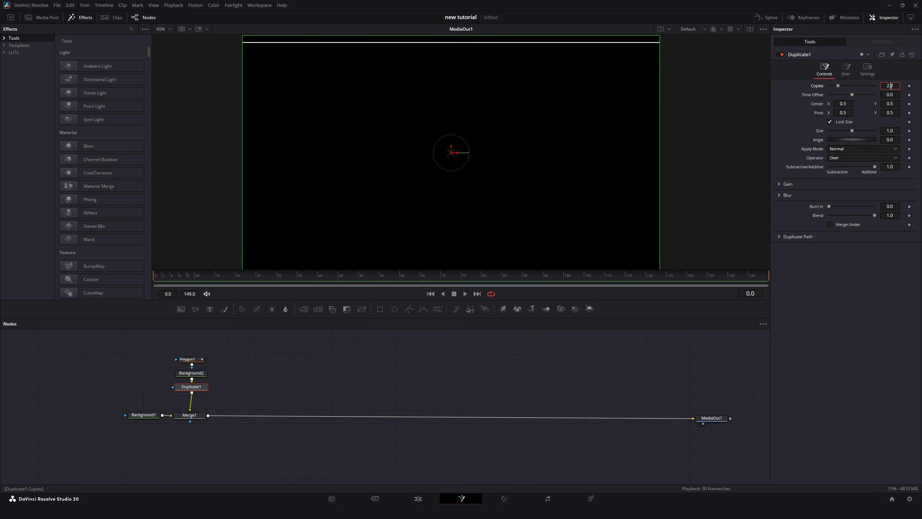
pyautogui.write('11')
pyautogui.press('Return')
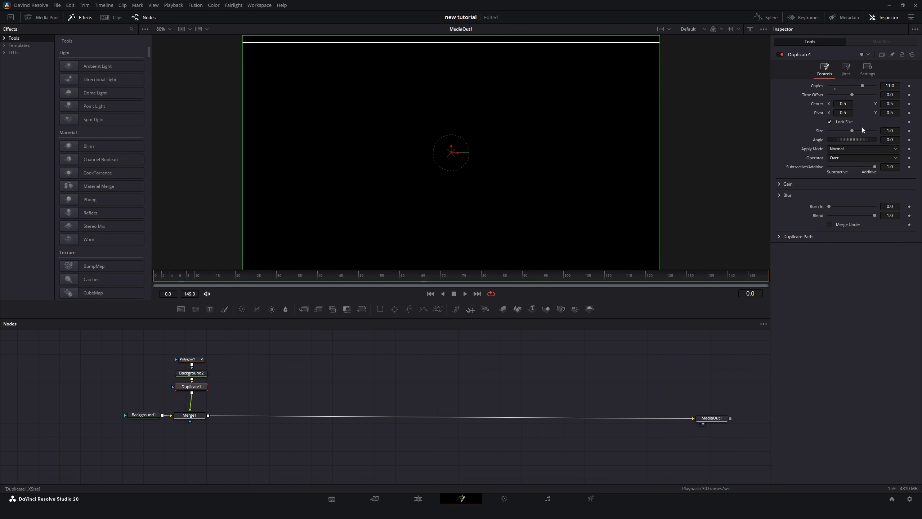
# Set the Duplicate's center Y offset to 0.405 to spread the lines down the frame.
pyautogui.moveTo(892, 103); pyautogui.dragTo(857, 104)
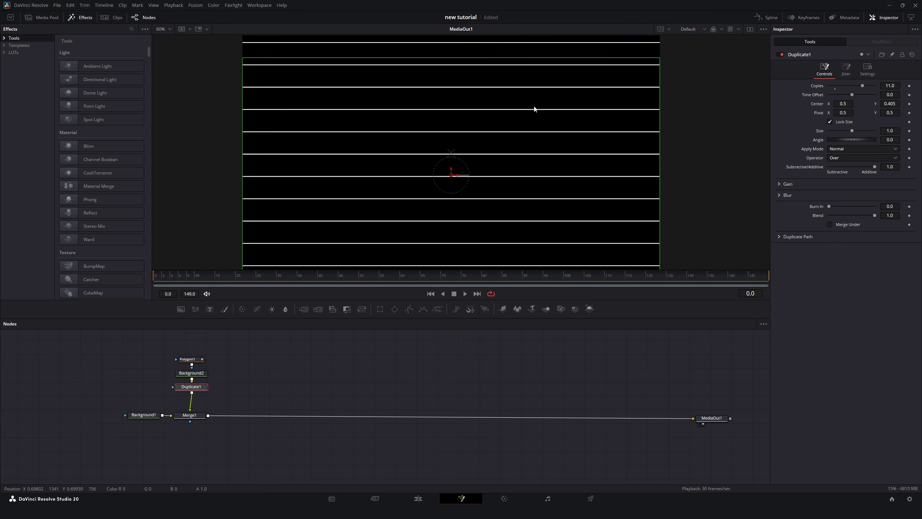
pyautogui.scroll(-2, 535, 107)
pyautogui.moveTo(535, 108); pyautogui.dragTo(533, 114)
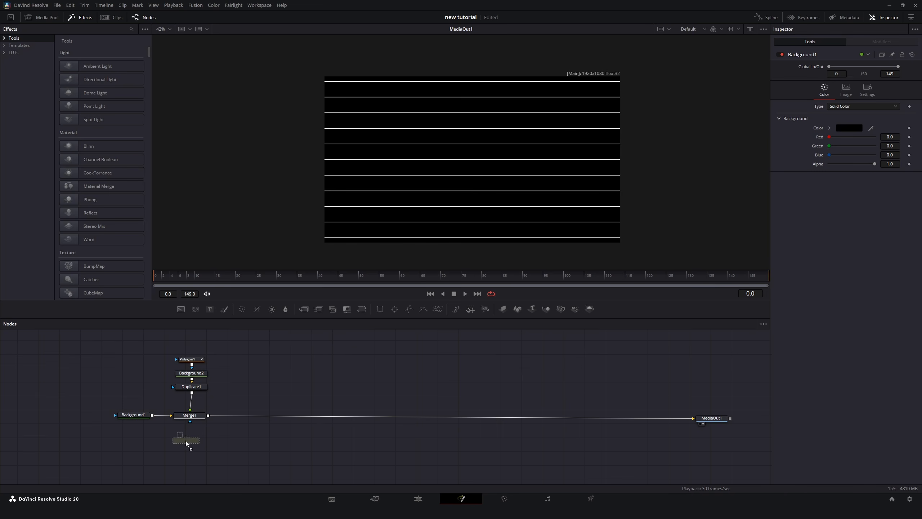
# Connect a Rectangle mask to Merge1, set its width to 1, shrink its height to about 0.25, and invert it.
pyautogui.moveTo(186, 441); pyautogui.dragTo(195, 421)
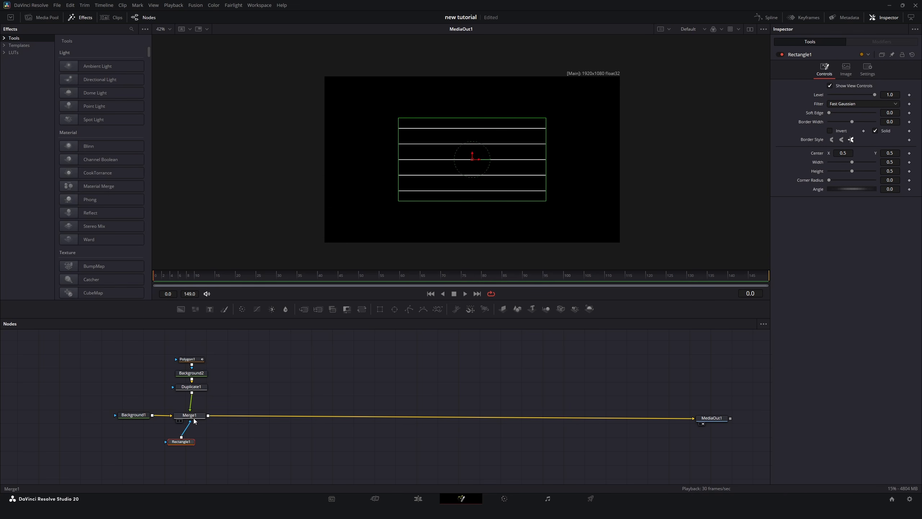
pyautogui.doubleClick(890, 162)
pyautogui.write('1')
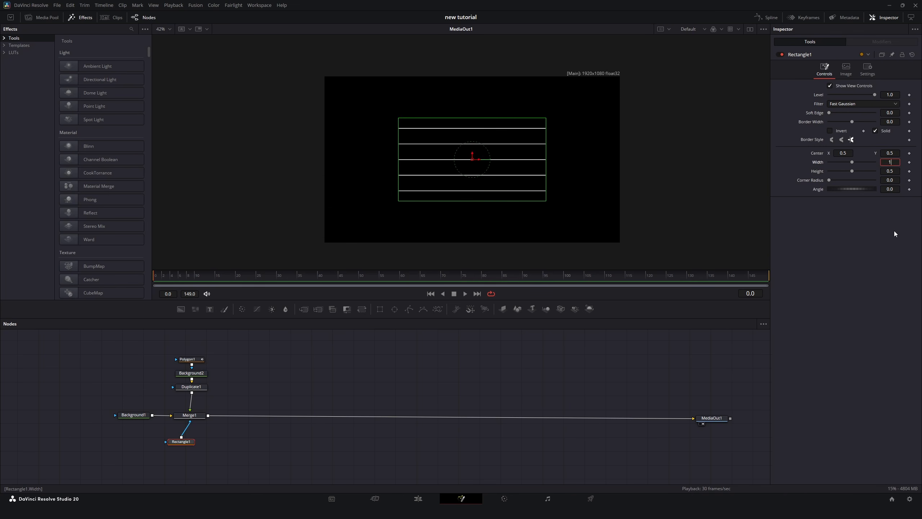
pyautogui.press('Return')
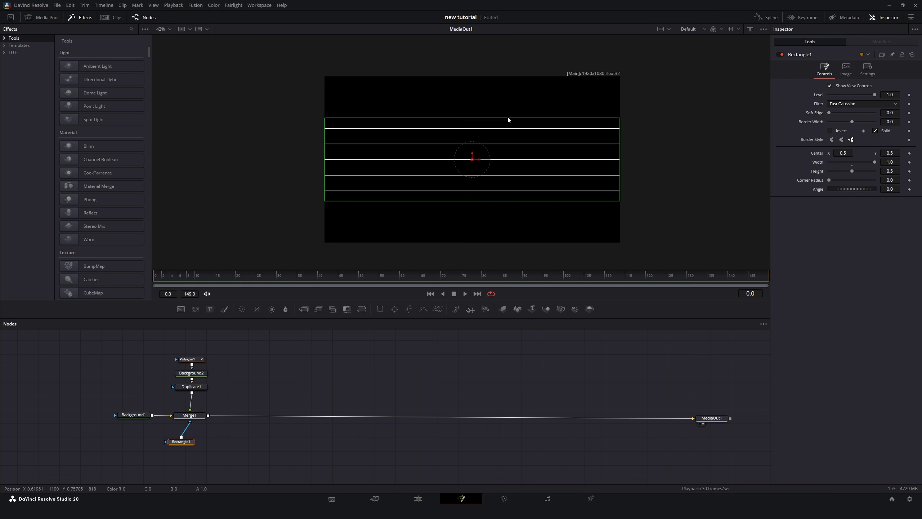
pyautogui.moveTo(508, 119); pyautogui.dragTo(509, 139)
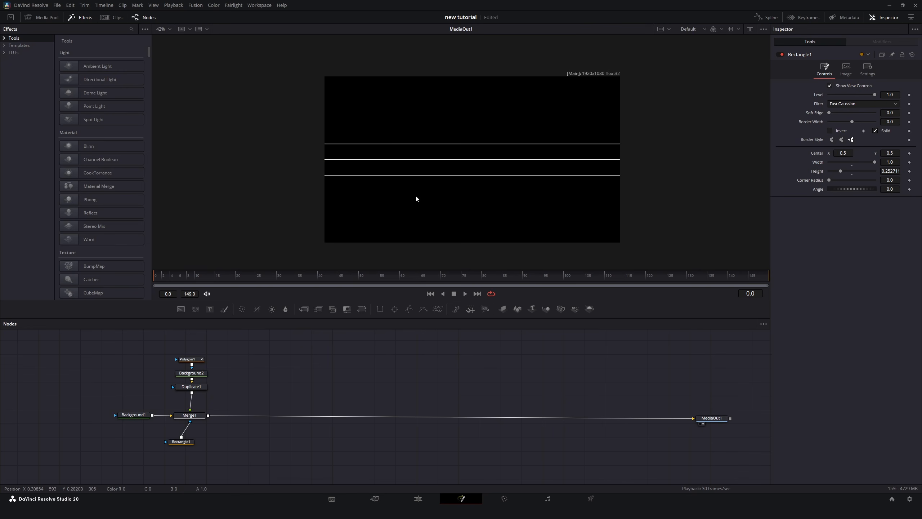
pyautogui.click(842, 132)
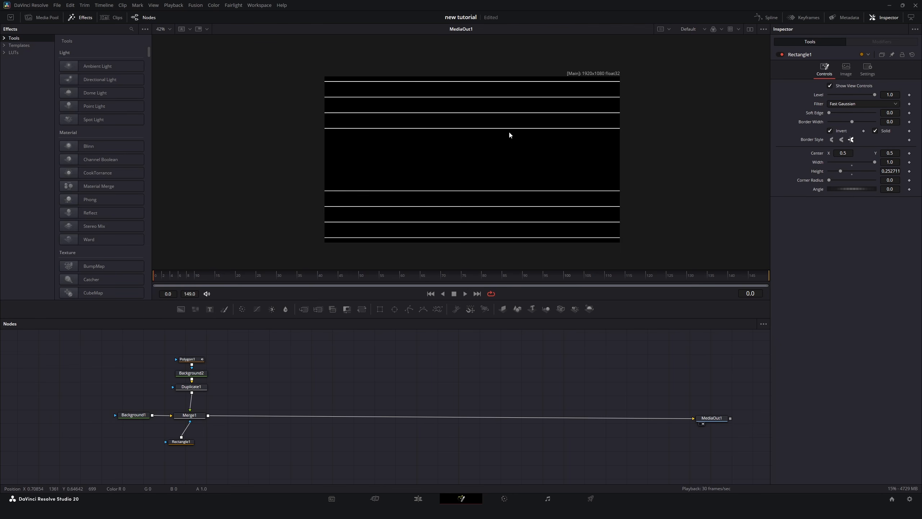
# Copy the whole line node group, paste it as a second branch in the chain, and delete its Duplicate and Rectangle copies.
pyautogui.moveTo(174, 342); pyautogui.dragTo(200, 458)
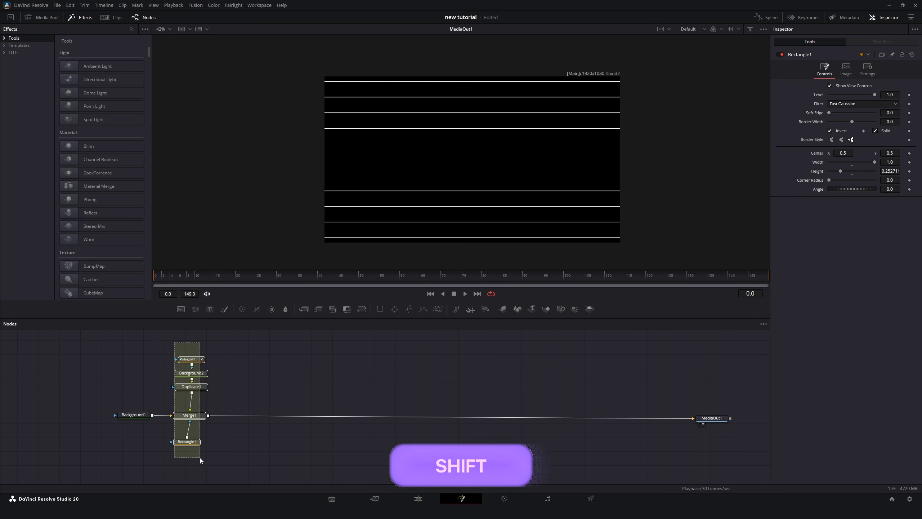
pyautogui.hotkey('ctrl', 'c')
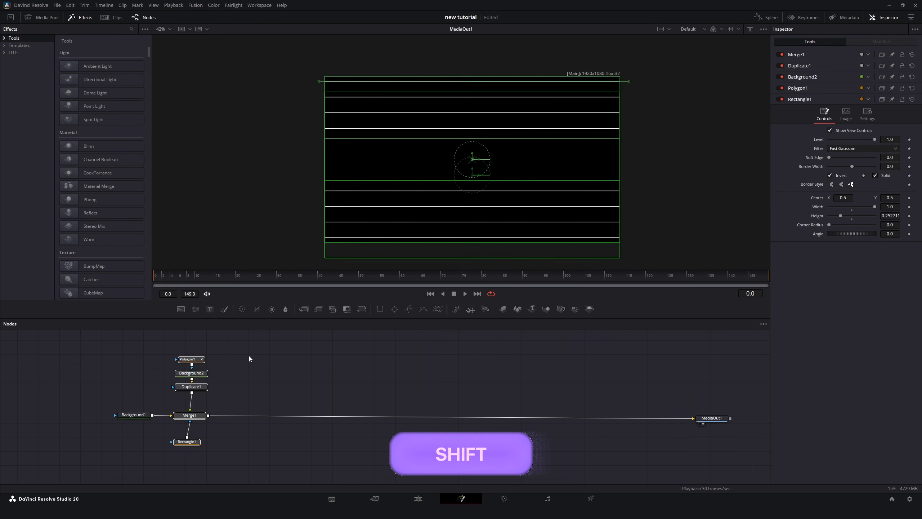
pyautogui.click(249, 356)
pyautogui.hotkey('ctrl', 'v')
pyautogui.moveTo(255, 400); pyautogui.dragTo(279, 419)
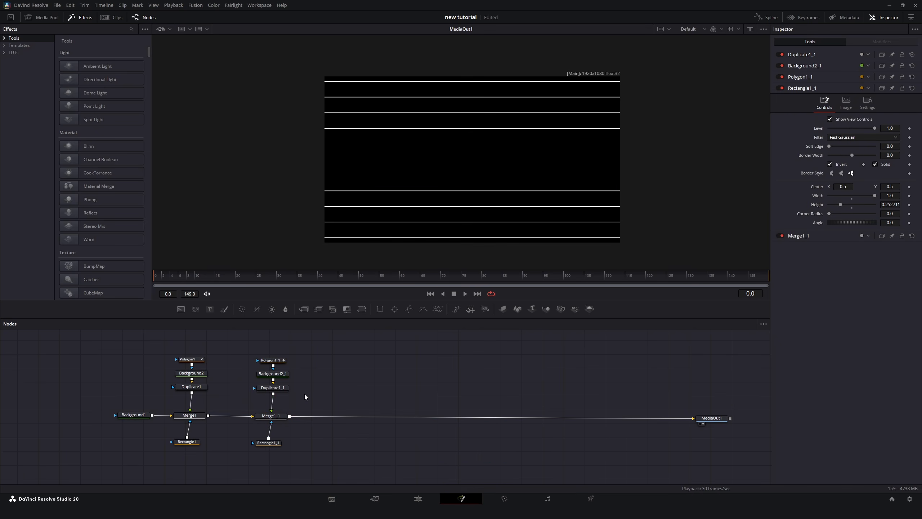
pyautogui.click(278, 447)
pyautogui.press('Delete')
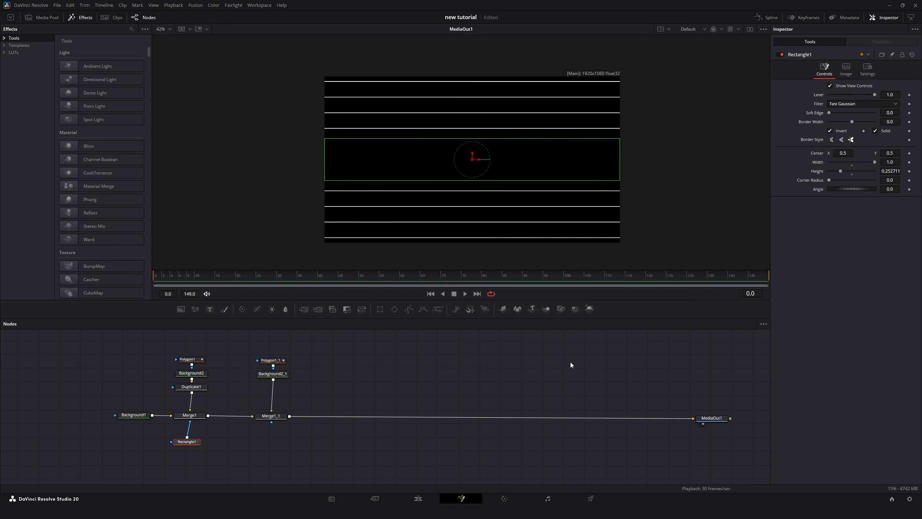
# Disconnect the rectangle mask from Merge1 and set the copied background's colour to red.
pyautogui.click(571, 362)
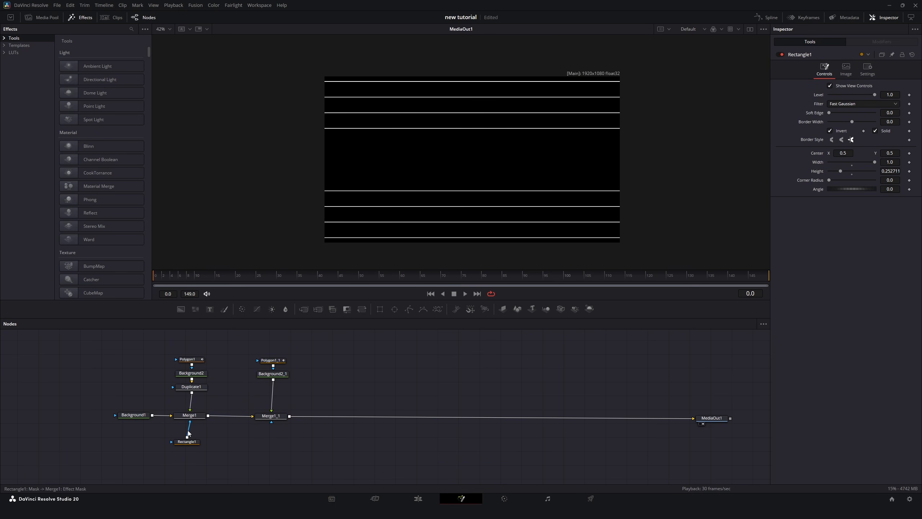
pyautogui.click(188, 431)
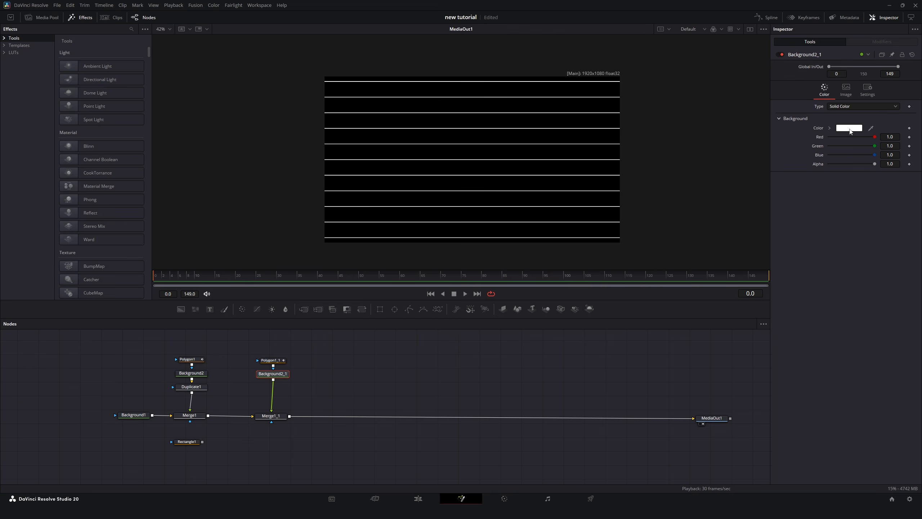
pyautogui.click(850, 129)
pyautogui.moveTo(518, 209); pyautogui.dragTo(536, 187)
pyautogui.click(534, 315)
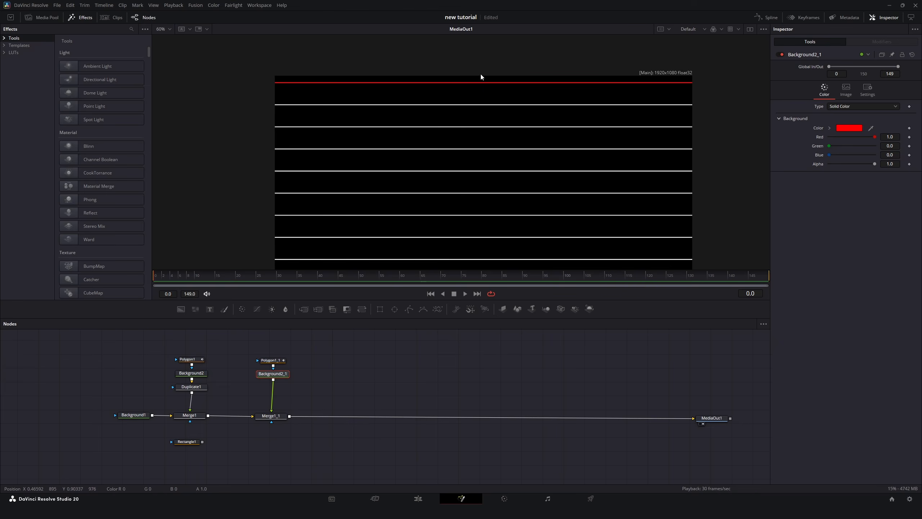
# Set the copied polygon line's center Y to 0.1239.
pyautogui.scroll(-2, 432, 102)
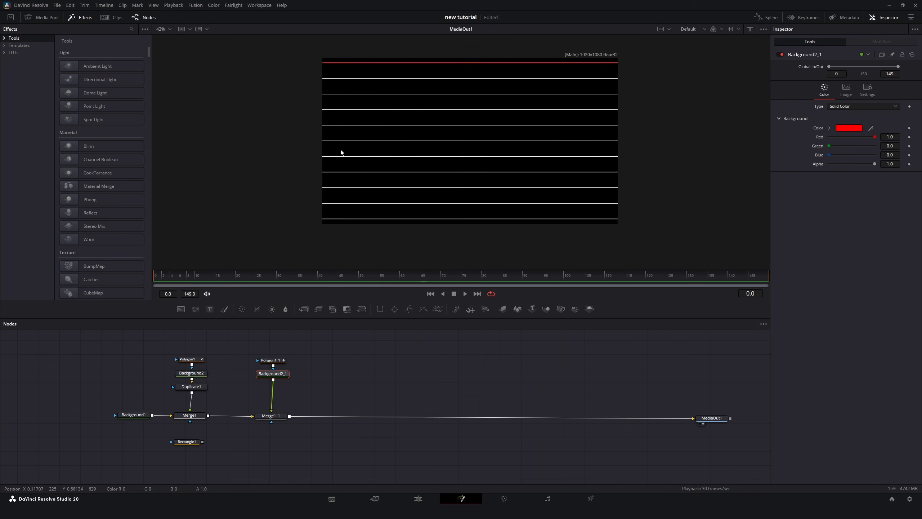
pyautogui.scroll(2, 324, 139)
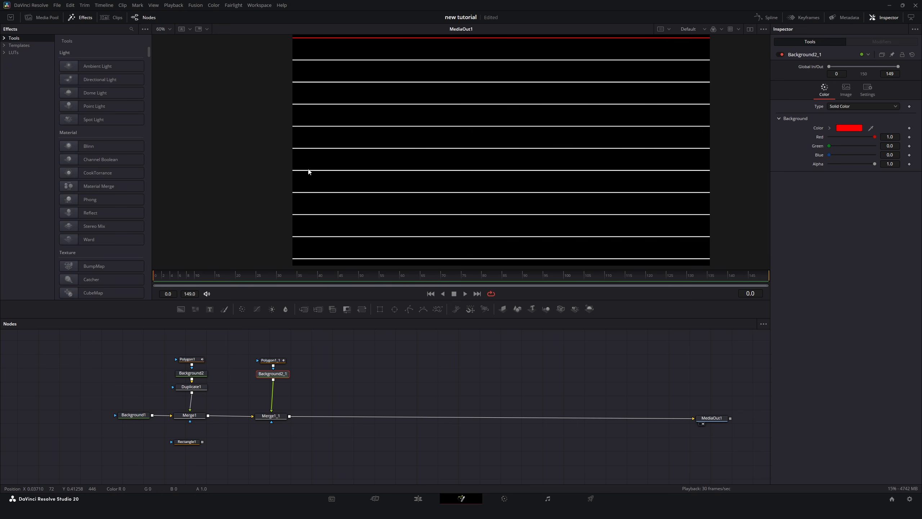
pyautogui.click(273, 362)
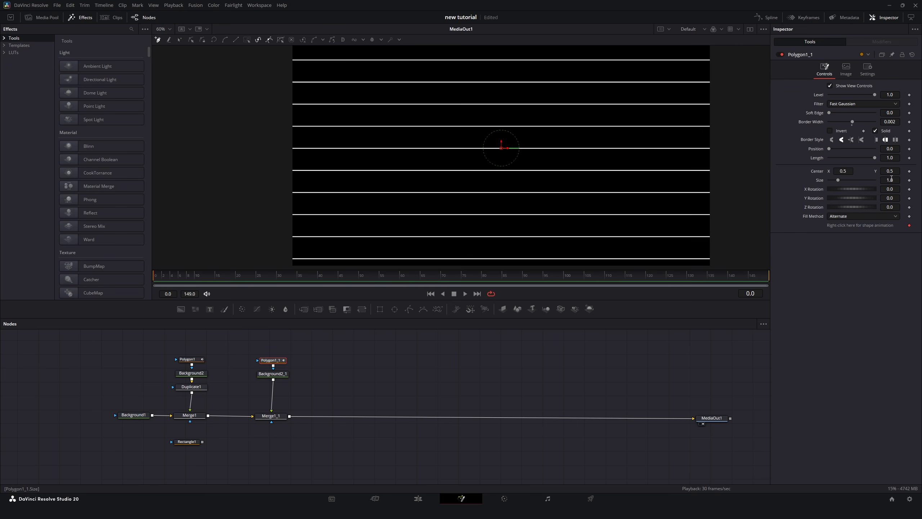
pyautogui.moveTo(895, 171); pyautogui.dragTo(870, 172)
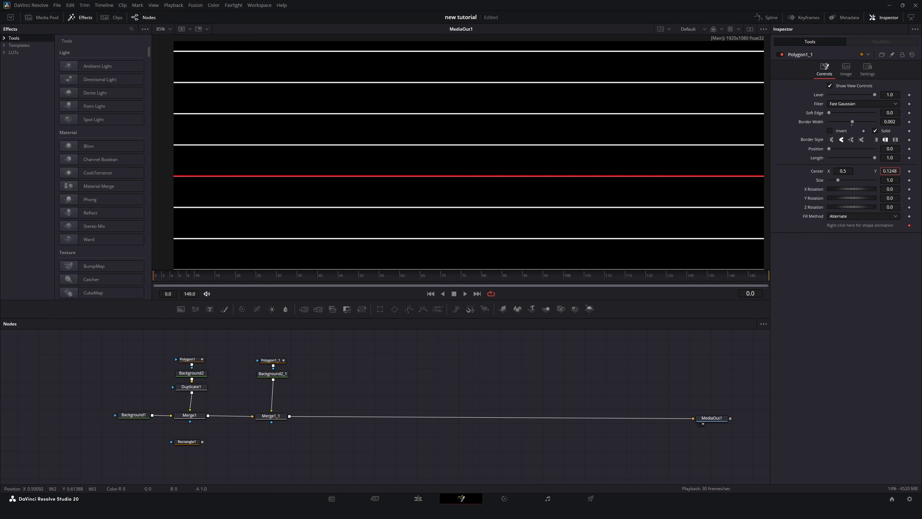
pyautogui.moveTo(892, 171); pyautogui.dragTo(890, 172)
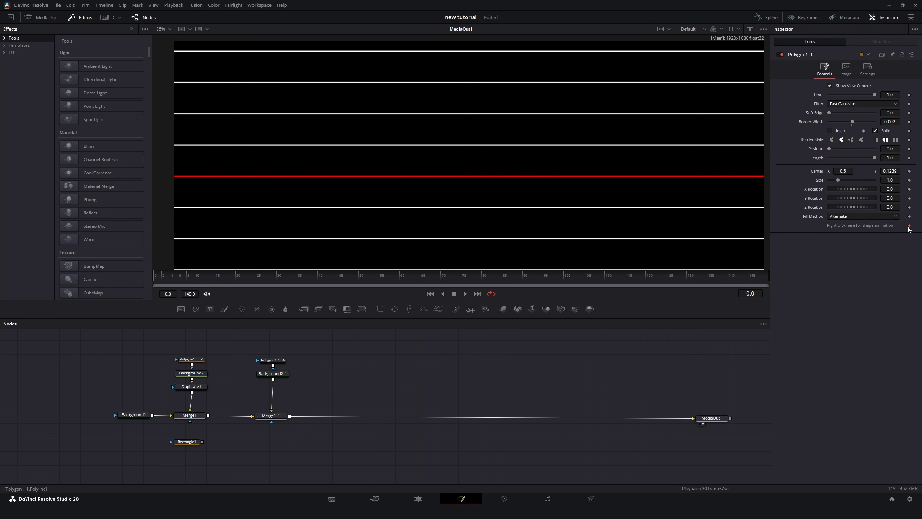
# Copy the red line branch, paste it into the merge chain, and lower the pasted line's center Y.
pyautogui.moveTo(251, 348); pyautogui.dragTo(329, 419)
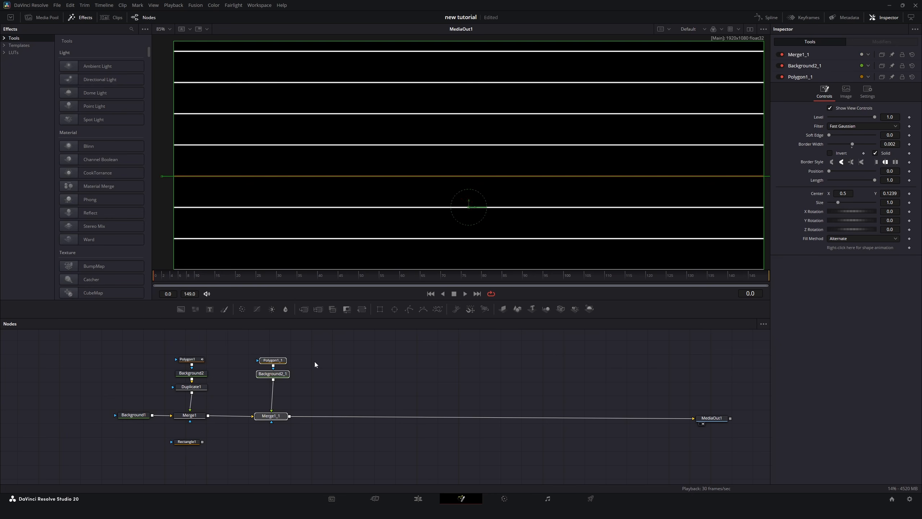
pyautogui.hotkey('ctrl', 'c')
pyautogui.click(315, 365)
pyautogui.hotkey('ctrl', 'v')
pyautogui.click(329, 359)
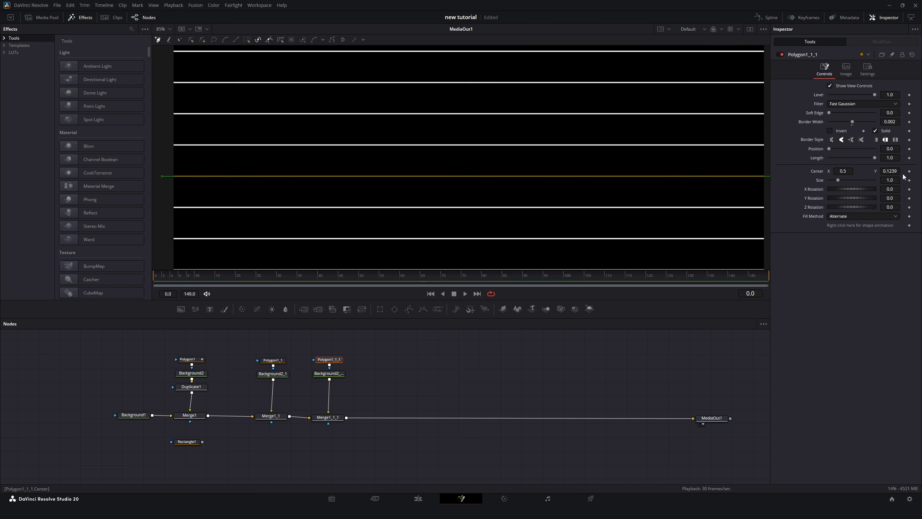
pyautogui.moveTo(891, 171); pyautogui.dragTo(859, 172)
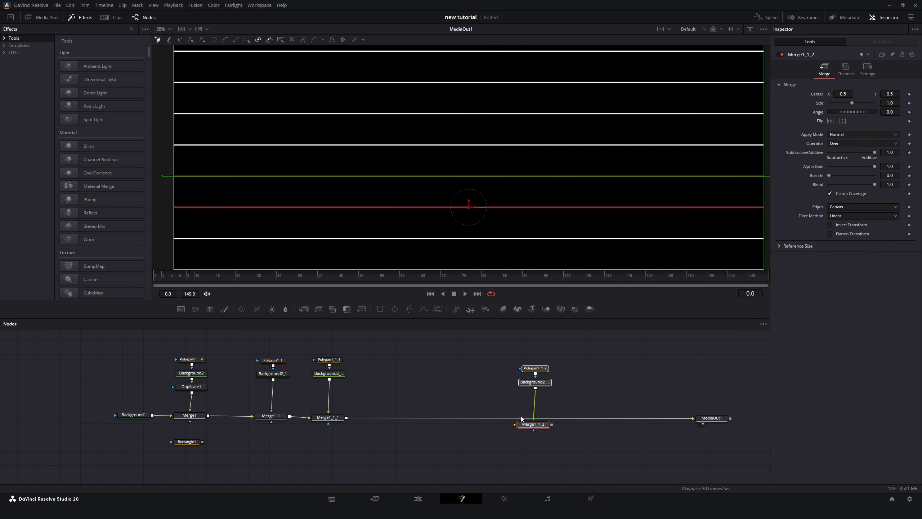
# Insert another pasted red line branch into the merge chain and set its polygon's center Y to -0.0635.
pyautogui.moveTo(526, 424); pyautogui.dragTo(379, 420)
pyautogui.click(386, 361)
pyautogui.moveTo(890, 172); pyautogui.dragTo(847, 171)
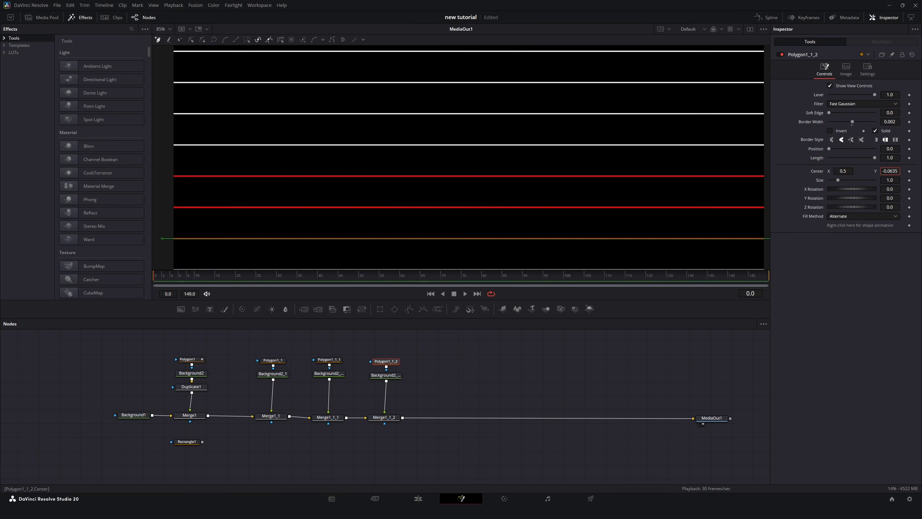
# Reconnect the Rectangle mask to Merge1's mask input.
pyautogui.click(566, 372)
pyautogui.scroll(-3, 366, 160)
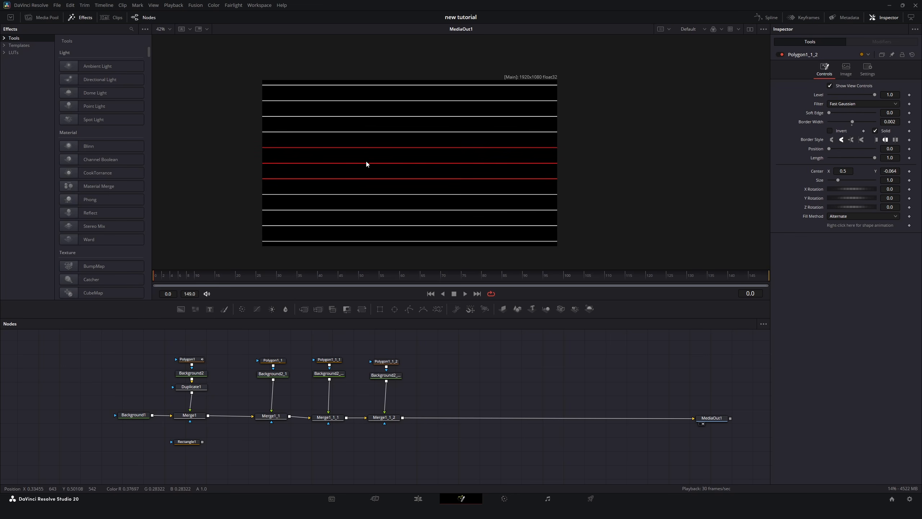
pyautogui.moveTo(368, 159); pyautogui.dragTo(384, 153)
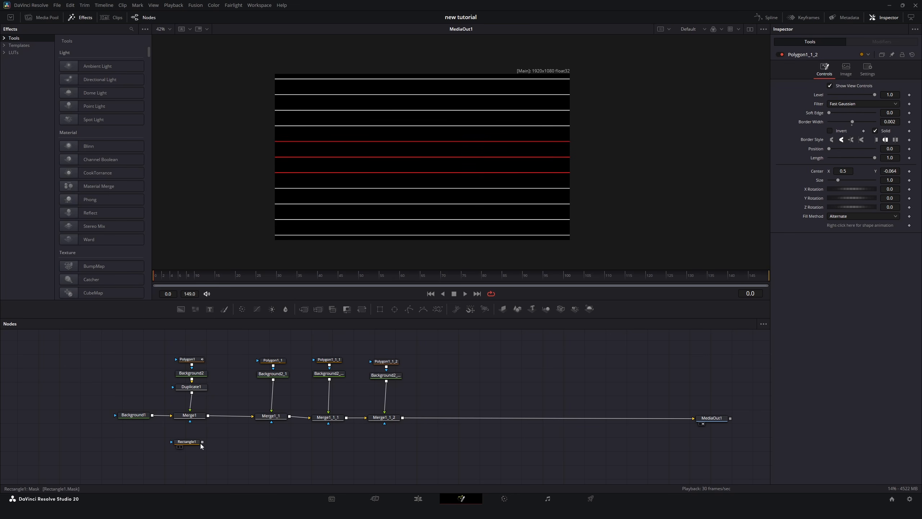
pyautogui.moveTo(202, 441); pyautogui.dragTo(192, 420)
# Set the colour of the first copied background (Background2_1) to white.
pyautogui.click(273, 374)
pyautogui.click(850, 128)
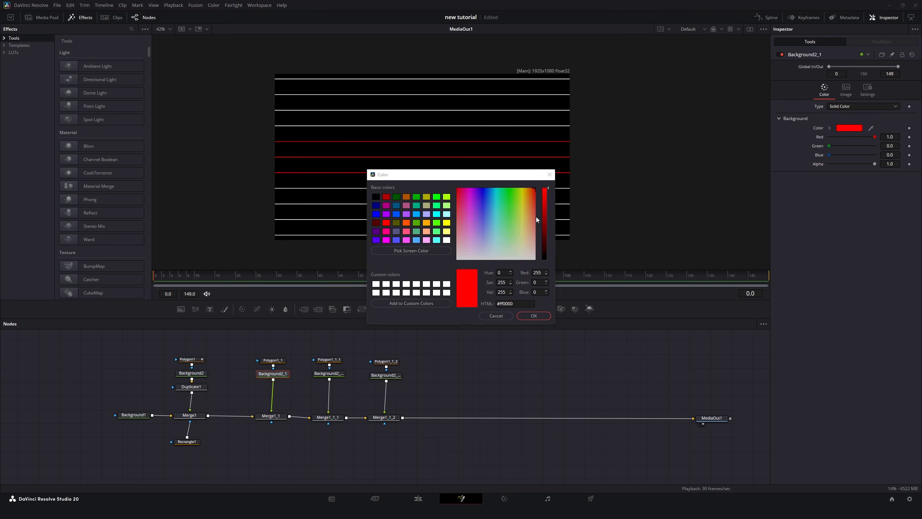
pyautogui.click(531, 312)
pyautogui.moveTo(523, 236); pyautogui.dragTo(495, 283)
# Set the colour of the second copied background (Background2_1_1) to white.
pyautogui.click(336, 375)
pyautogui.click(852, 129)
pyautogui.click(531, 314)
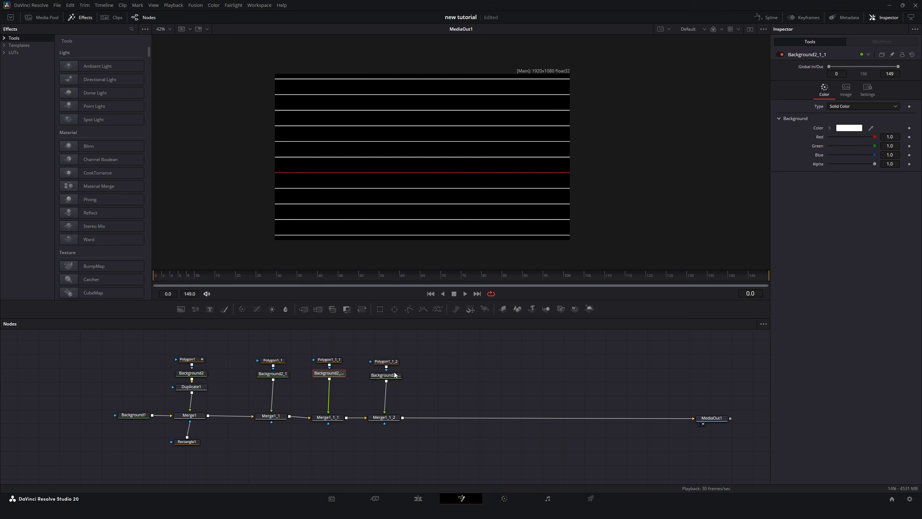
# Set the colour of the third copied background (Background2_1_2) to white.
pyautogui.click(395, 376)
pyautogui.click(848, 129)
pyautogui.moveTo(497, 236); pyautogui.dragTo(496, 269)
pyautogui.click(533, 314)
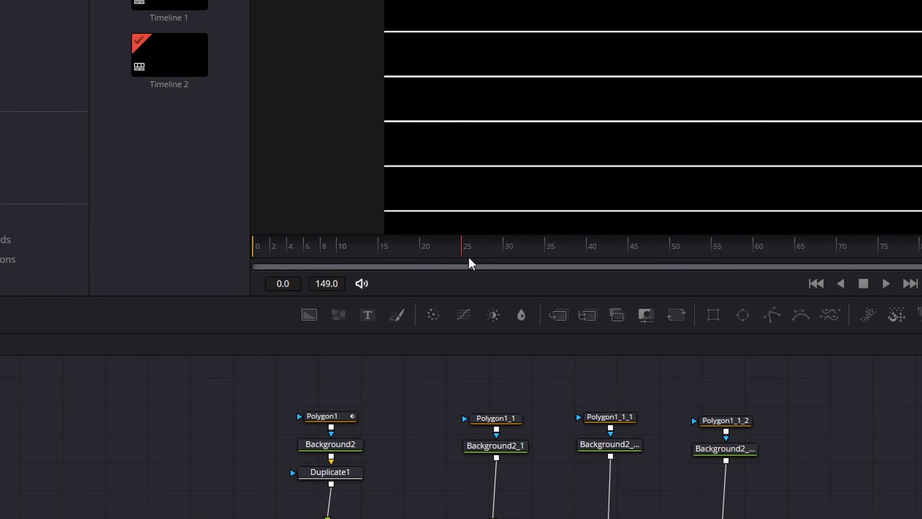
# Keyframe Polygon1_1's center and raise its Y position at frame 55.
pyautogui.click(502, 420)
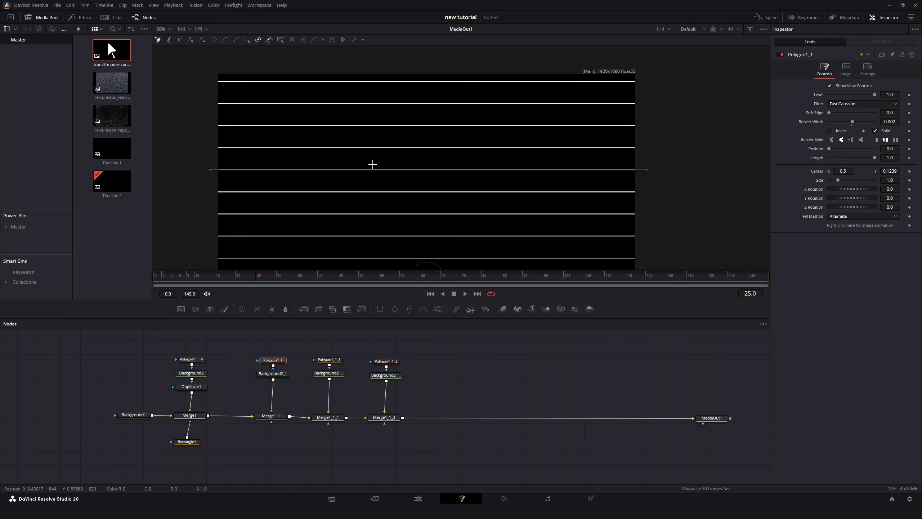
pyautogui.click(910, 171)
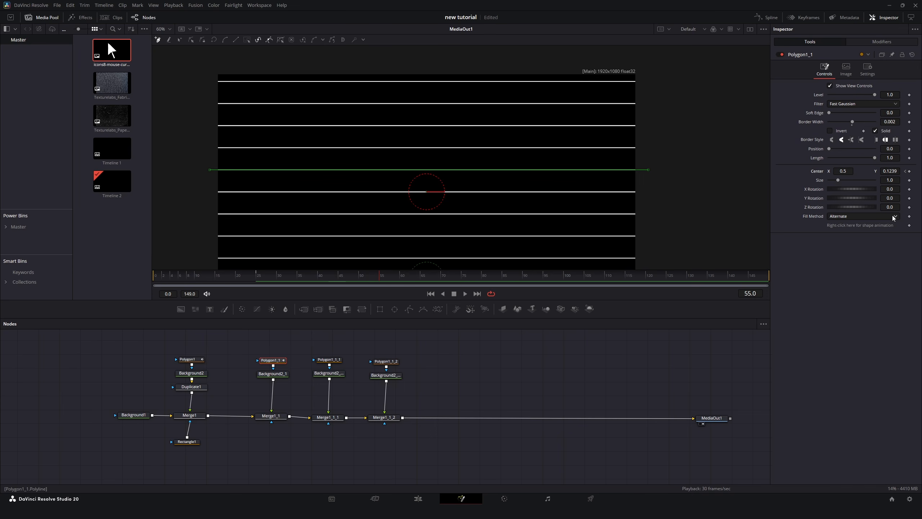
pyautogui.moveTo(892, 171); pyautogui.dragTo(921, 172)
# Play back the animation from frame 25 and return to frame 25.
pyautogui.click(257, 277)
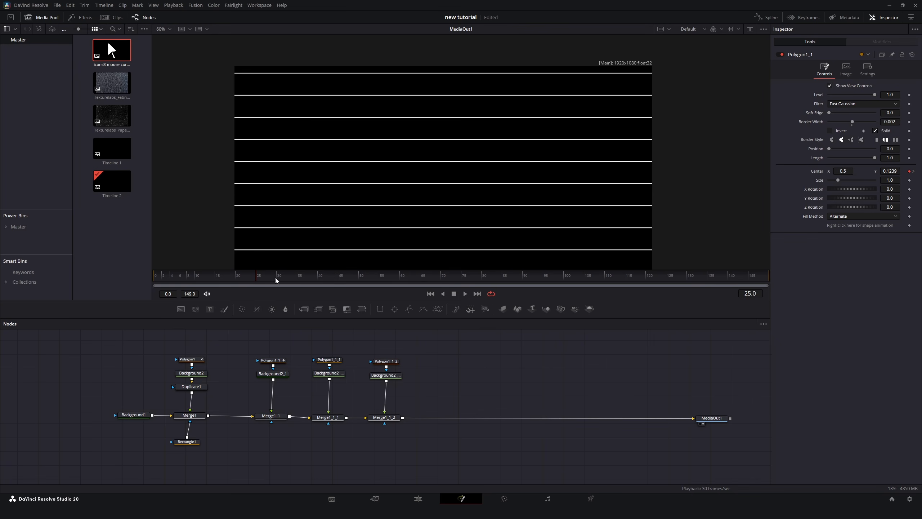
pyautogui.click(464, 295)
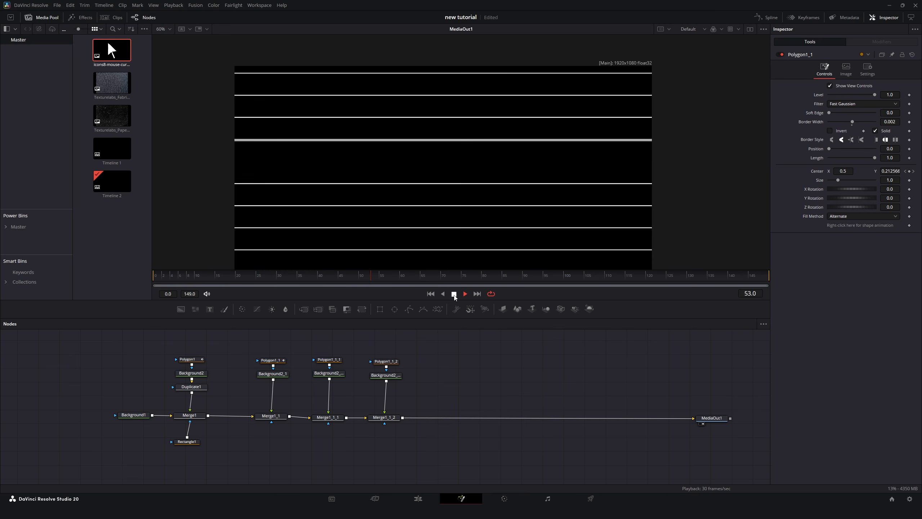
pyautogui.click(454, 294)
pyautogui.click(257, 276)
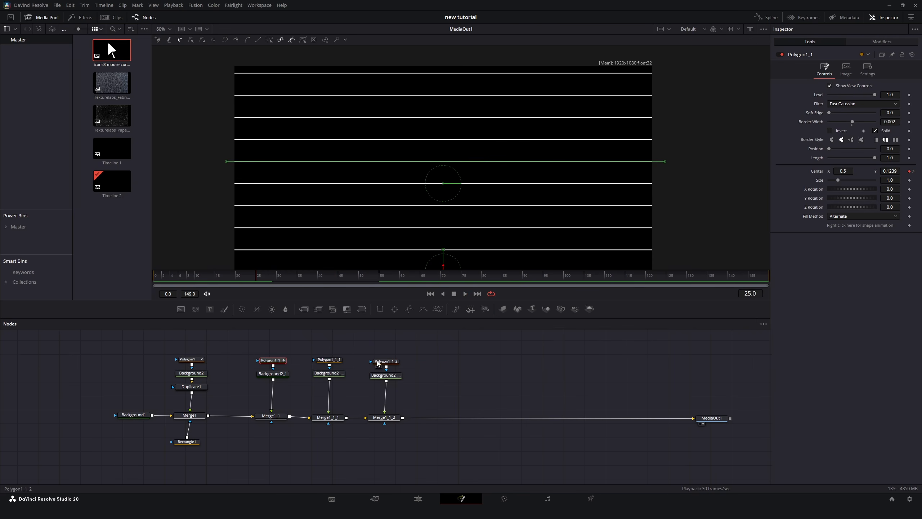
# Add a shape keyframe to Polygon1_1_2 and, at frame 55, drag its middle point down into a V.
pyautogui.click(377, 362)
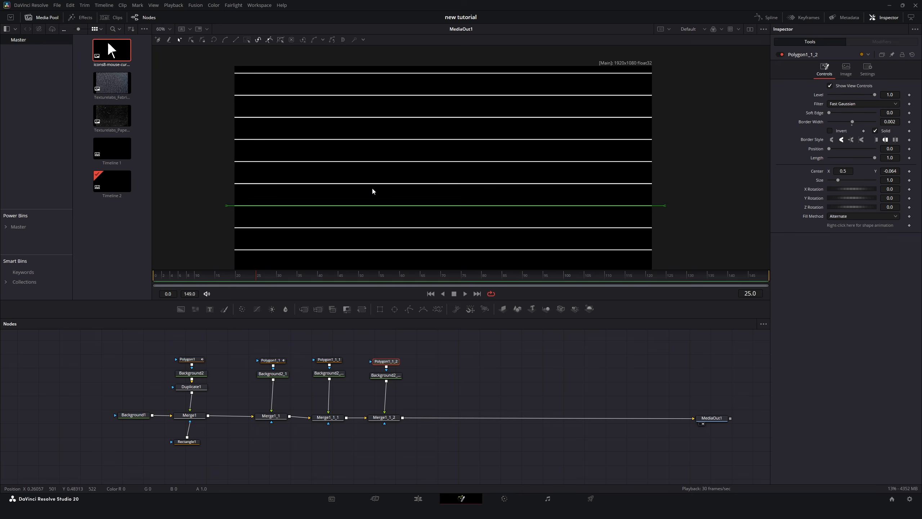
pyautogui.click(436, 205)
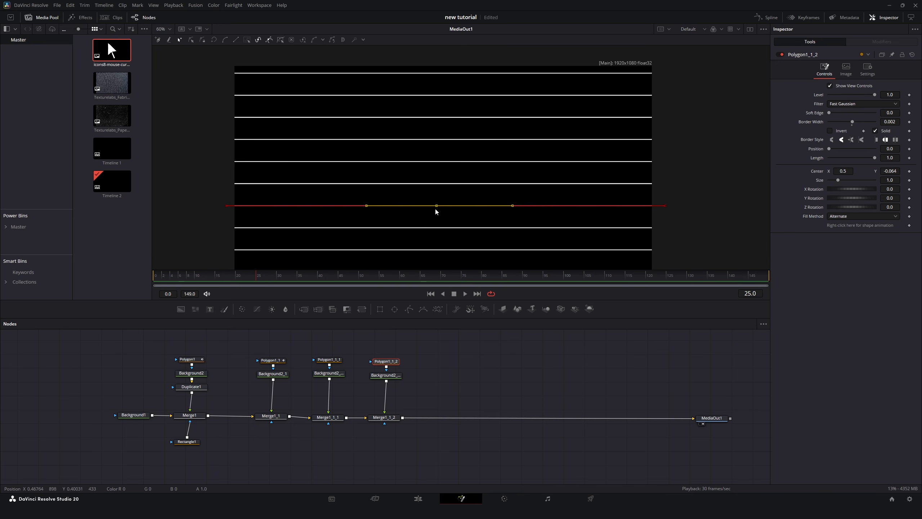
pyautogui.click(910, 226)
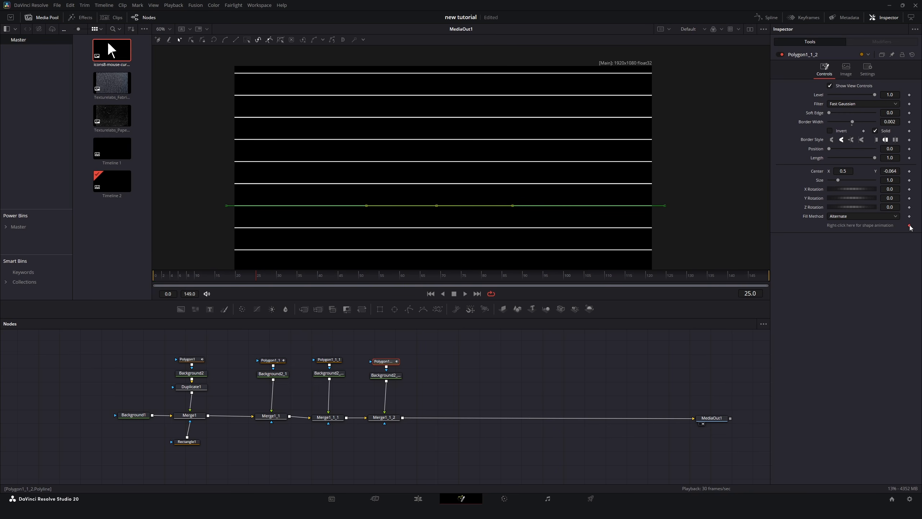
pyautogui.click(371, 279)
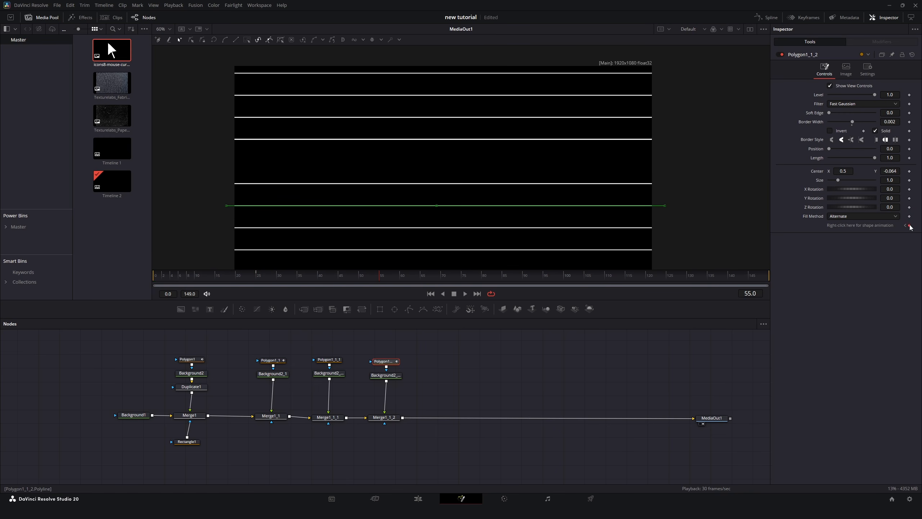
pyautogui.click(437, 206)
pyautogui.moveTo(437, 208); pyautogui.dragTo(456, 225)
pyautogui.click(465, 294)
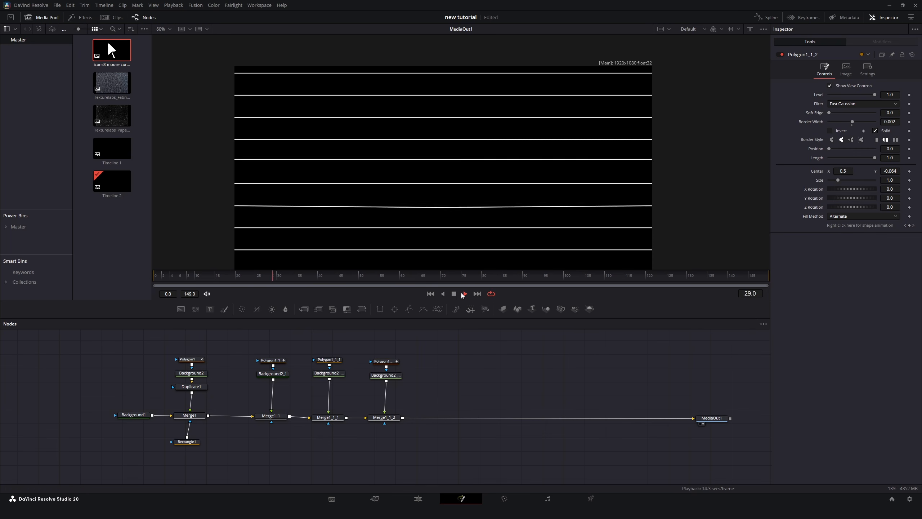
# Add a shape keyframe to Polygon1_1_1 and, at frame 55, drag its middle point down into a V.
pyautogui.click(328, 361)
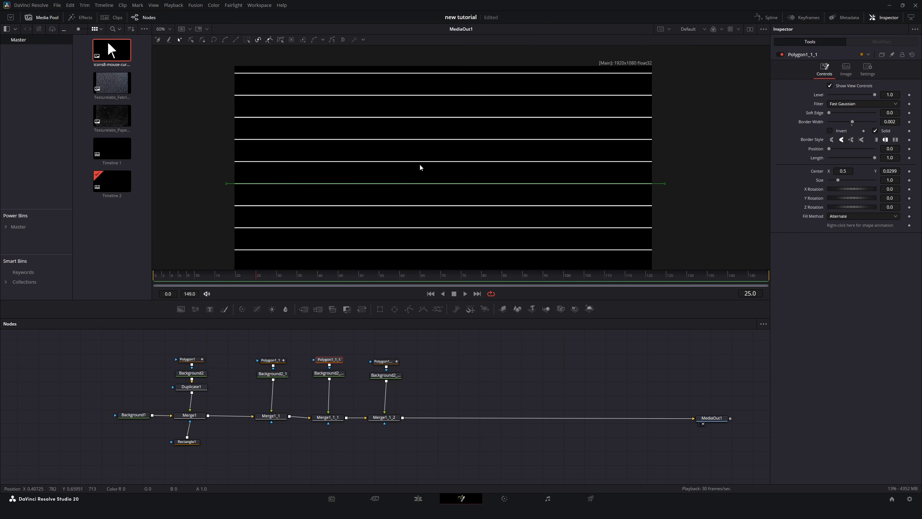
pyautogui.click(446, 184)
pyautogui.click(909, 226)
pyautogui.moveTo(352, 277); pyautogui.dragTo(379, 276)
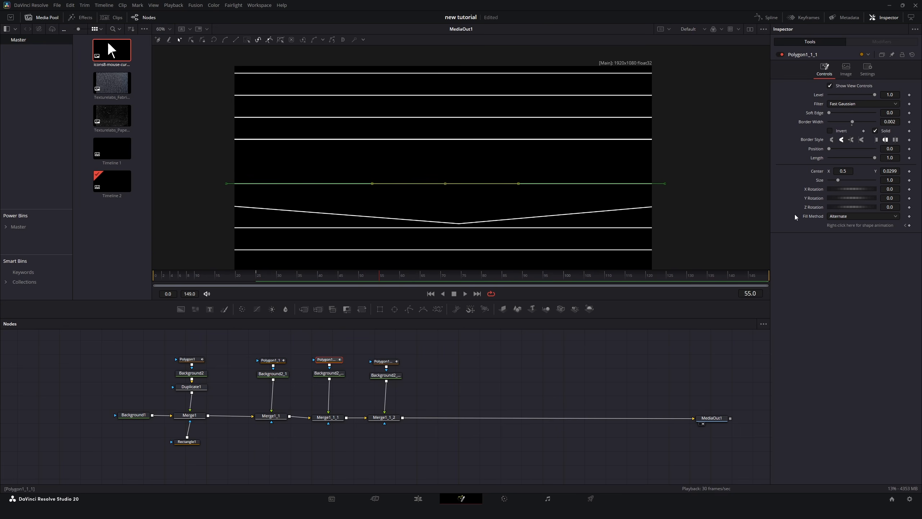
pyautogui.moveTo(445, 184); pyautogui.dragTo(460, 220)
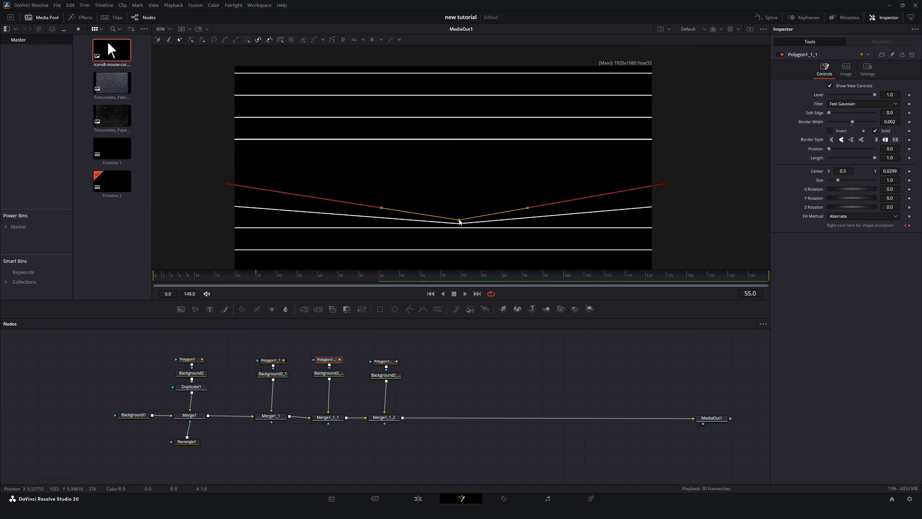
pyautogui.click(465, 294)
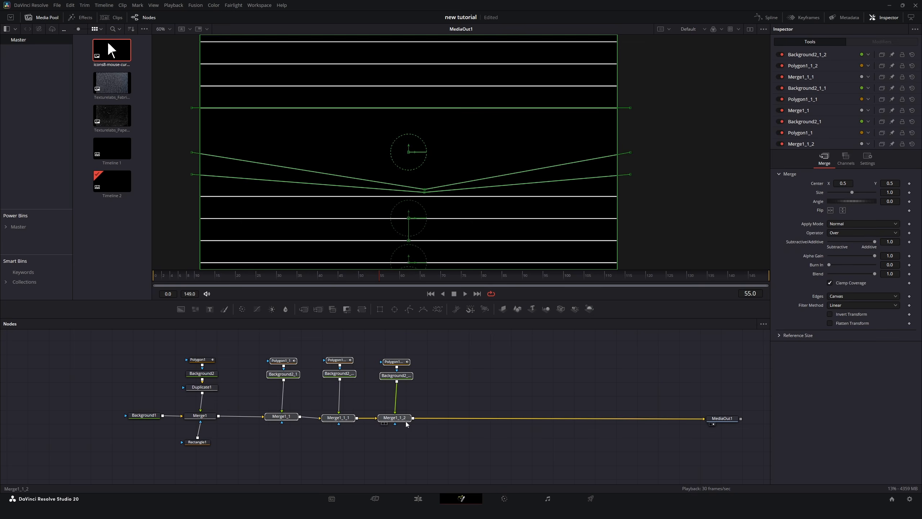
# Add a new Background node (Background3) and merge it into the chain after Merge1.
pyautogui.moveTo(406, 418); pyautogui.dragTo(477, 423)
pyautogui.click(440, 396)
pyautogui.moveTo(181, 309); pyautogui.dragTo(285, 359)
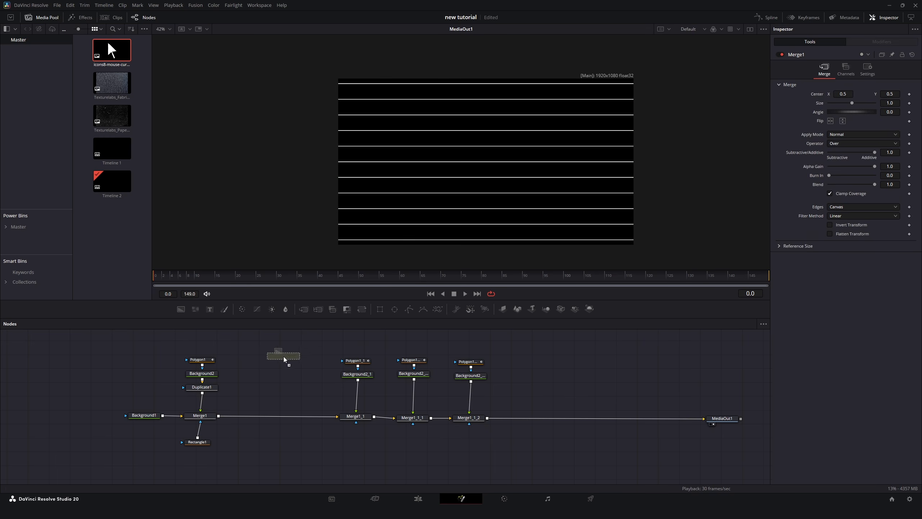
pyautogui.moveTo(301, 356); pyautogui.dragTo(218, 416)
# Set Background3's colour to orange-red (#e63f0d).
pyautogui.click(295, 358)
pyautogui.click(855, 129)
pyautogui.click(532, 190)
pyautogui.click(545, 195)
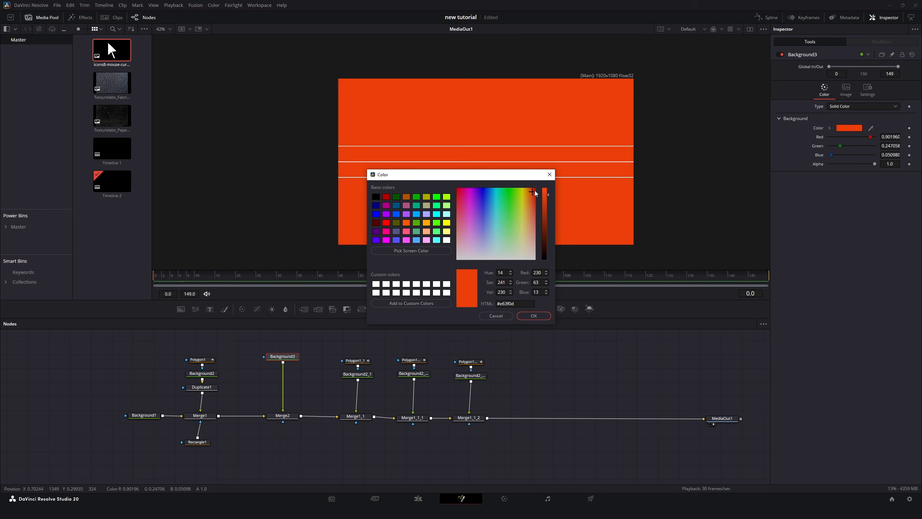
pyautogui.click(533, 315)
# Draw a Polygon2 mask on Background3 at frame 55, tracing the area above the V-shaped lines.
pyautogui.click(410, 308)
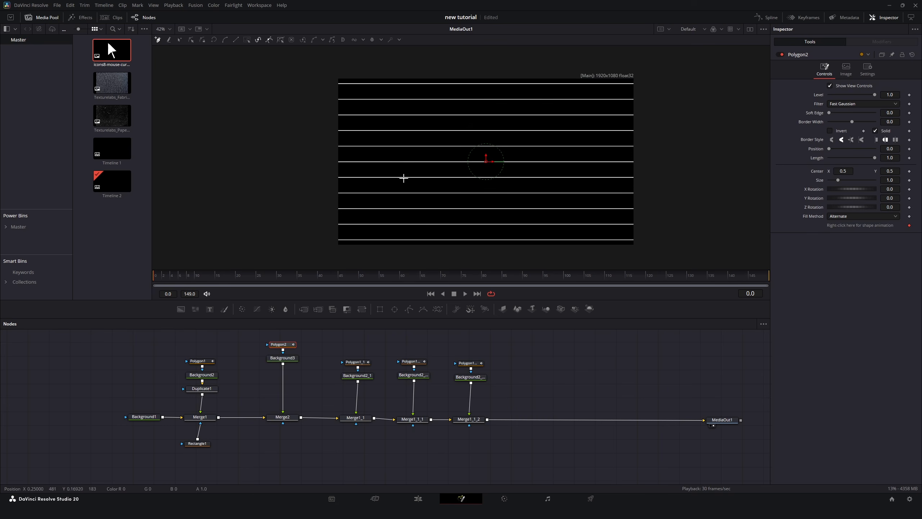
pyautogui.moveTo(213, 276); pyautogui.dragTo(382, 280)
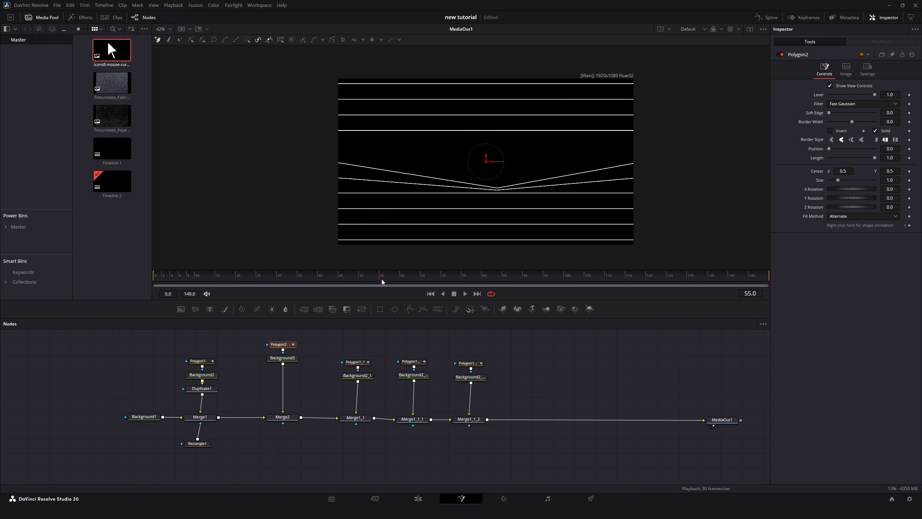
pyautogui.scroll(2, 537, 152)
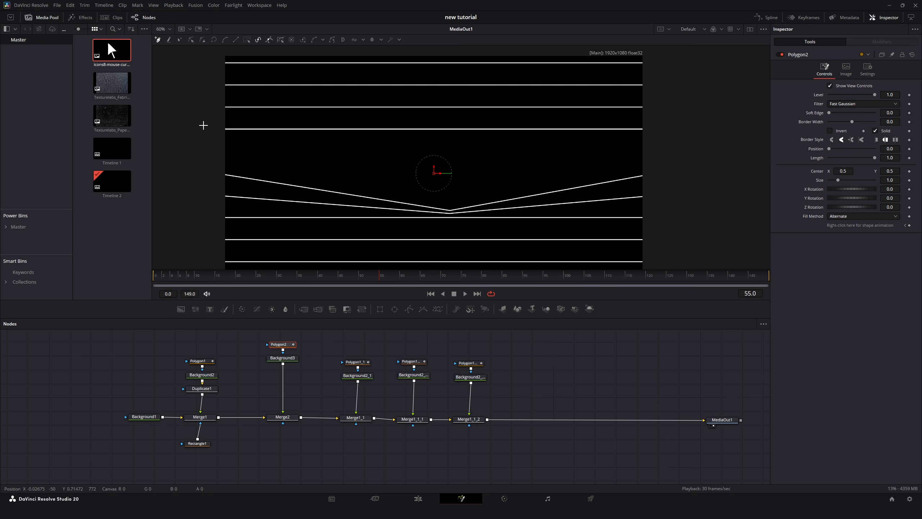
pyautogui.scroll(6, 218, 162)
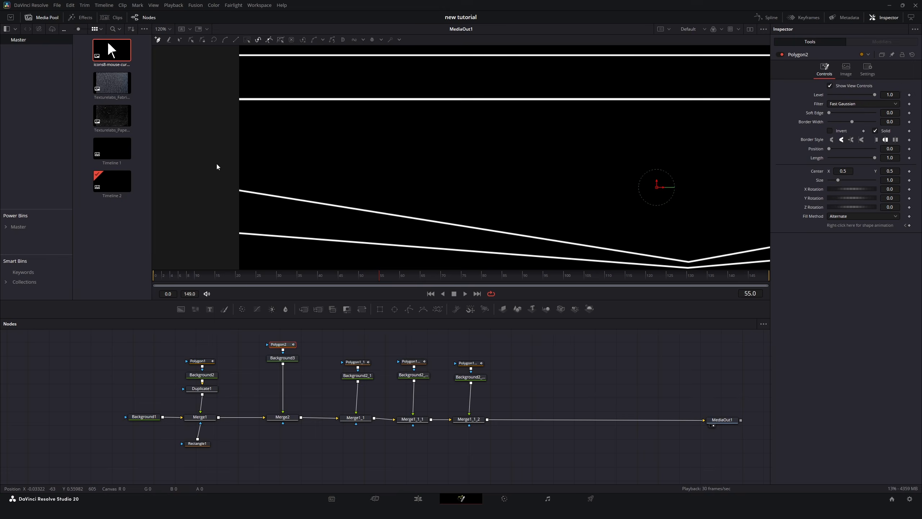
pyautogui.click(241, 194)
pyautogui.scroll(5, 255, 155)
pyautogui.click(241, 97)
pyautogui.hscroll(10, 373, 127)
pyautogui.click(508, 110)
pyautogui.scroll(-5, 508, 110)
pyautogui.click(508, 163)
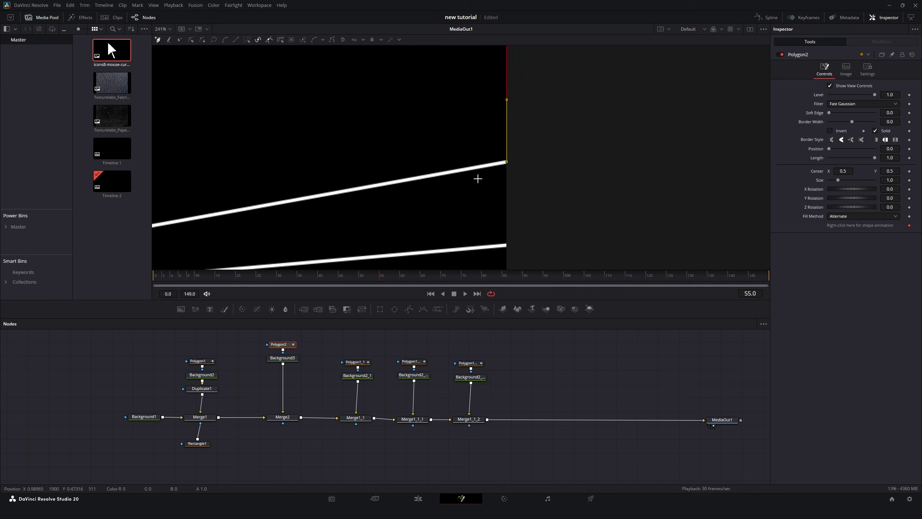
pyautogui.hscroll(-5, 478, 179)
pyautogui.click(439, 190)
pyautogui.hscroll(-10, 439, 190)
pyautogui.click(241, 124)
pyautogui.scroll(-6, 218, 138)
pyautogui.click(552, 355)
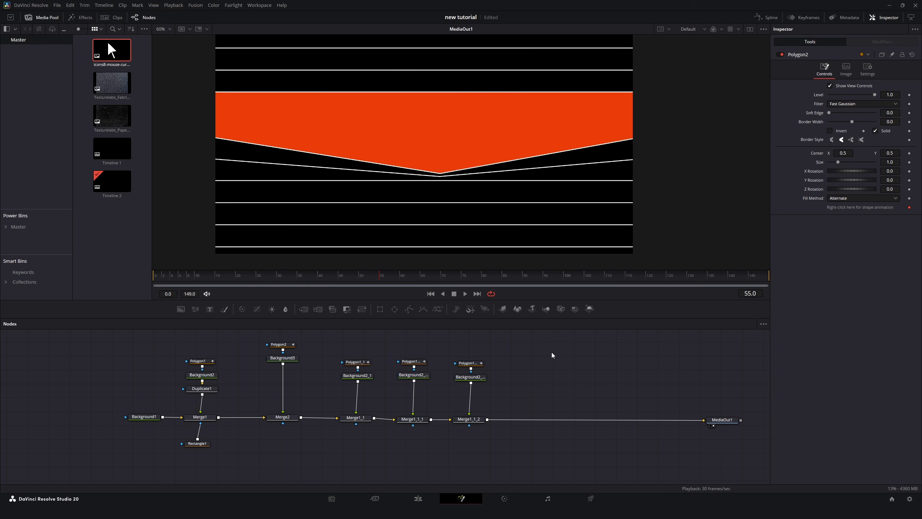
# Add shape animation keyframes to Polygon2 at frames 25 and 55, then return to frame 25.
pyautogui.click(245, 284)
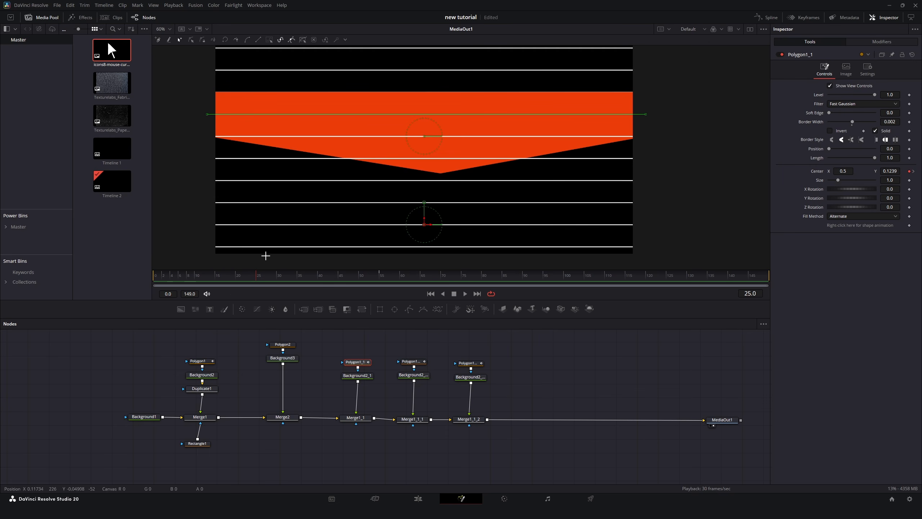
pyautogui.click(282, 345)
pyautogui.click(910, 208)
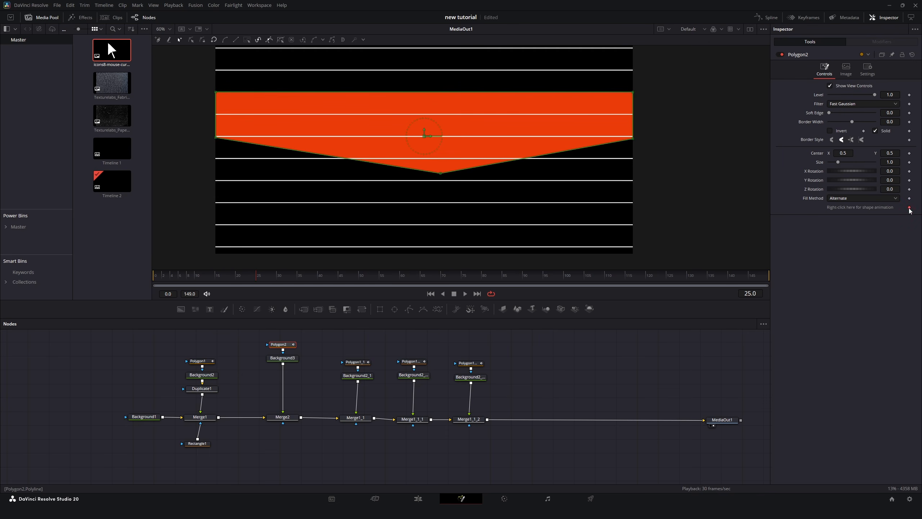
pyautogui.moveTo(360, 275); pyautogui.dragTo(379, 274)
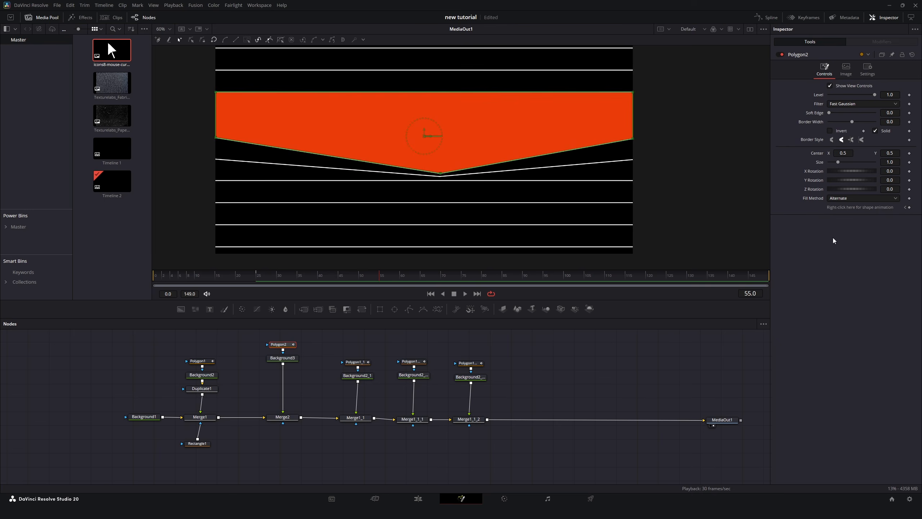
pyautogui.click(910, 207)
pyautogui.click(252, 275)
# At frame 25, drag Polygon2's points to flatten the shape onto the straight line.
pyautogui.scroll(2, 393, 135)
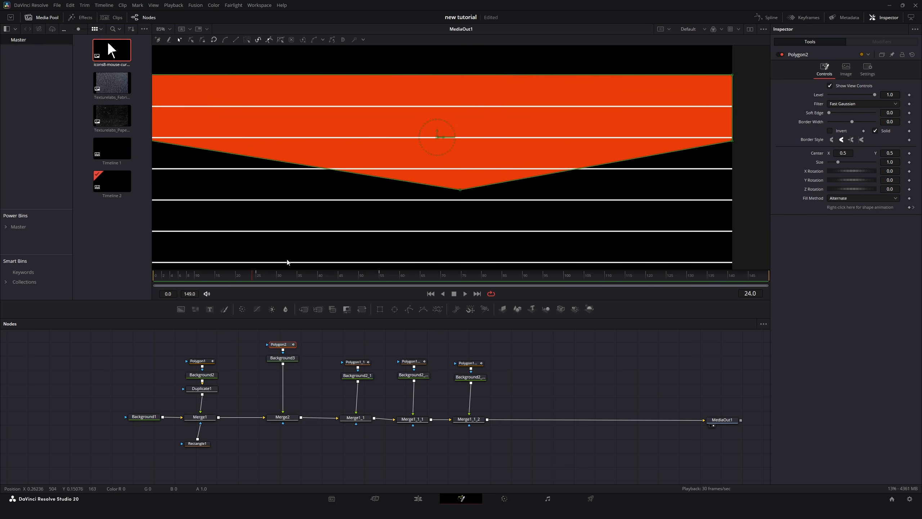
pyautogui.scroll(-1, 334, 177)
pyautogui.scroll(4, 346, 146)
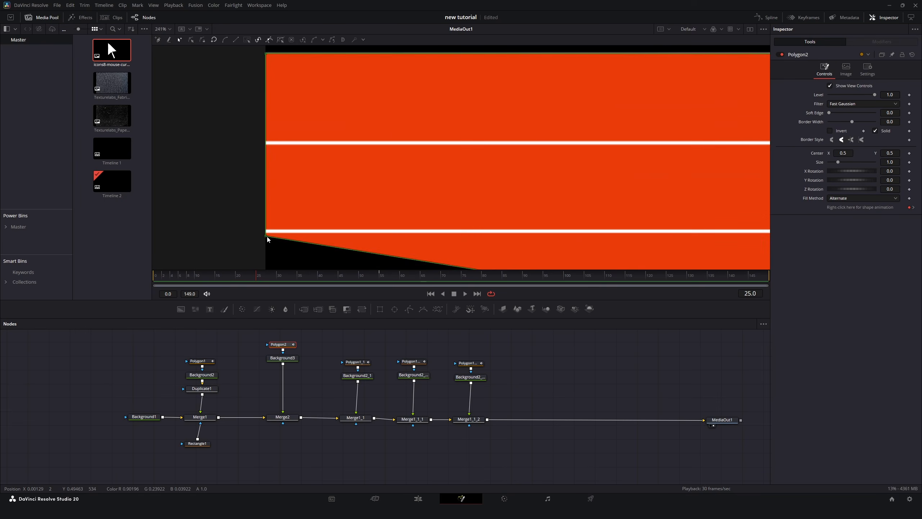
pyautogui.scroll(1, 274, 119)
pyautogui.moveTo(266, 73); pyautogui.dragTo(266, 252)
pyautogui.scroll(-2, 255, 148)
pyautogui.hscroll(20, 255, 148)
pyautogui.hscroll(5, 255, 150)
pyautogui.moveTo(573, 59); pyautogui.dragTo(574, 237)
pyautogui.hscroll(-20, 617, 196)
pyautogui.scroll(-5, 646, 163)
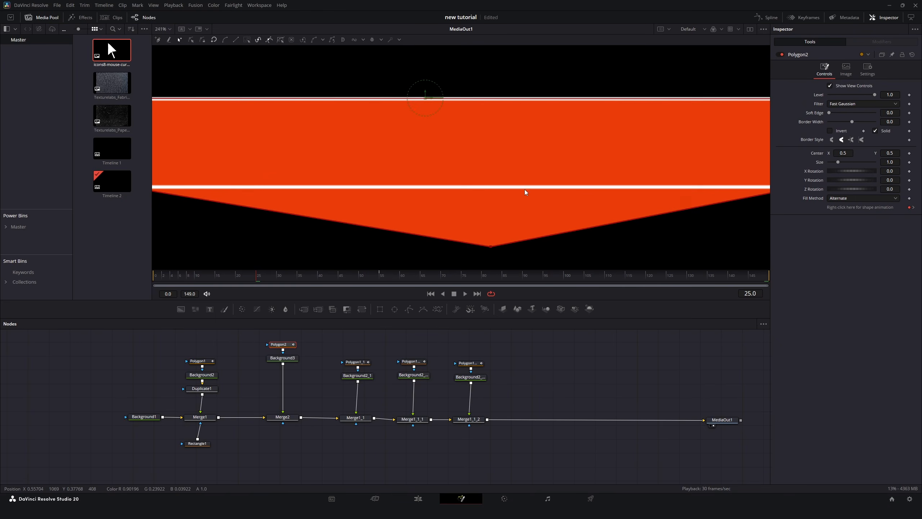
pyautogui.scroll(2, 505, 216)
pyautogui.scroll(-2, 485, 239)
pyautogui.moveTo(480, 259); pyautogui.dragTo(438, 165)
pyautogui.click(542, 354)
pyautogui.scroll(-8, 446, 107)
pyautogui.scroll(2, 438, 166)
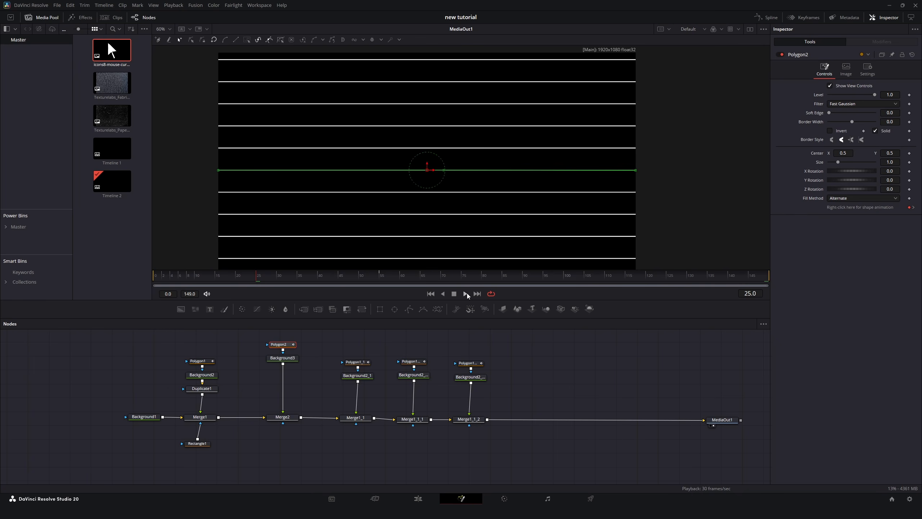
# Play back the animation.
pyautogui.click(467, 293)
pyautogui.click(545, 357)
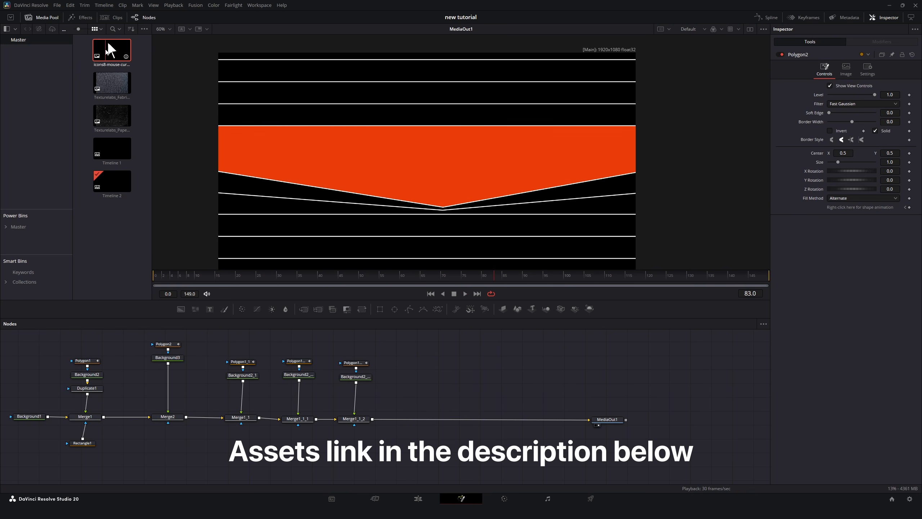
# Add the mouse-cursor image from the media pool to the composite and insert a Transform node after it.
pyautogui.moveTo(112, 50); pyautogui.dragTo(373, 419)
pyautogui.click(428, 361)
pyautogui.hotkey('shift', 'space')
pyautogui.write('trans')
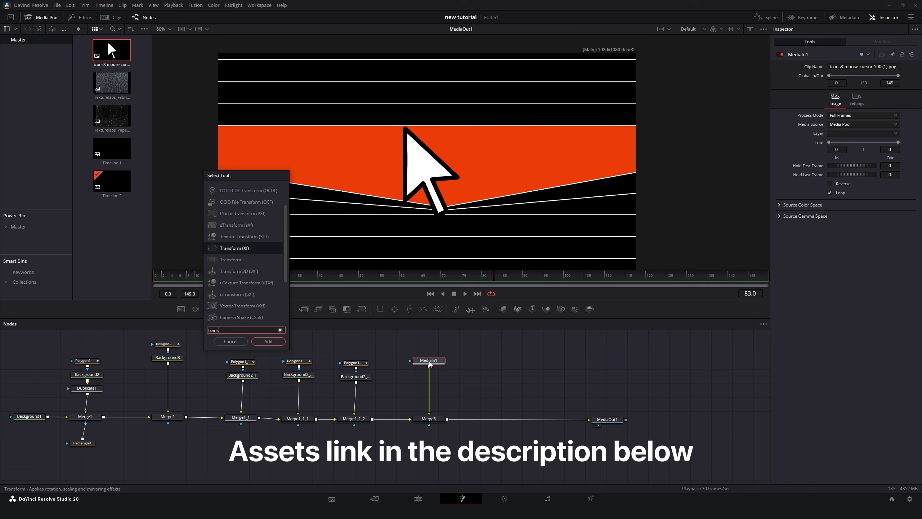
pyautogui.press('Return')
# Scale the cursor image to about 0.14 and set its center Y to about 0.44.
pyautogui.moveTo(890, 124); pyautogui.dragTo(859, 124)
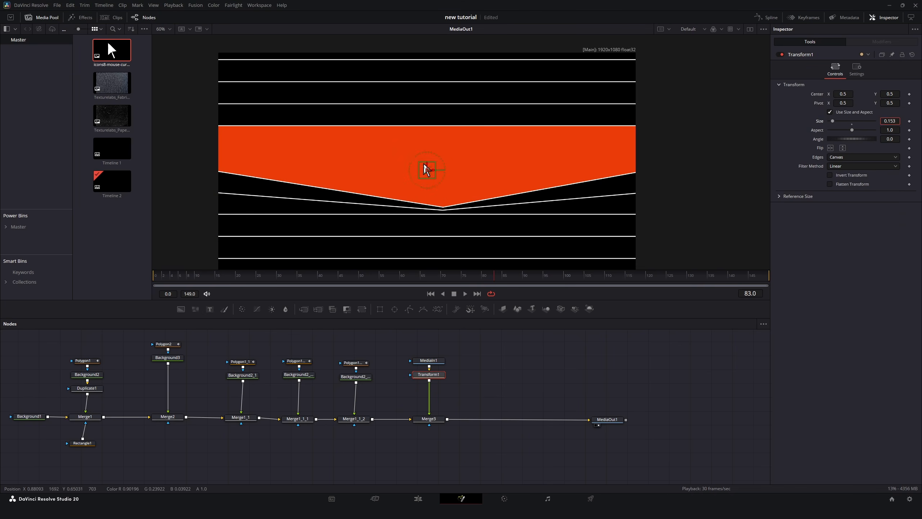
pyautogui.click(153, 276)
pyautogui.scroll(3, 414, 159)
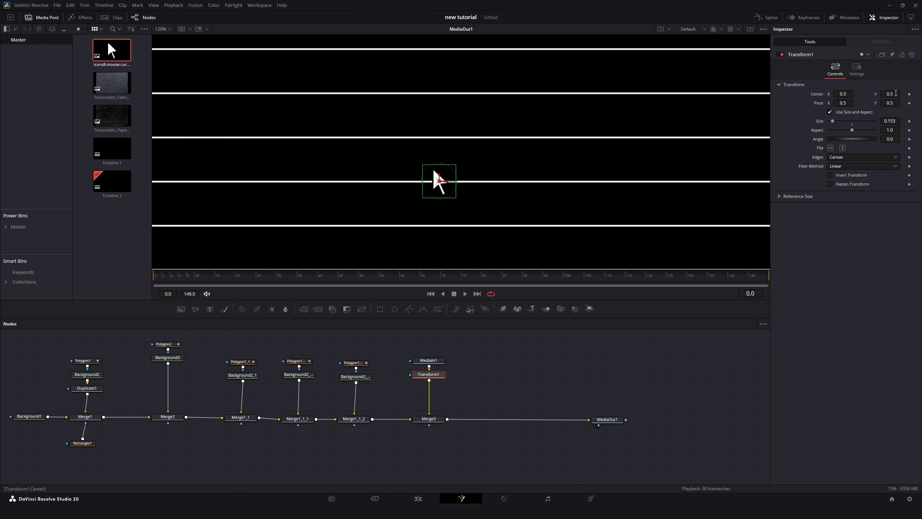
pyautogui.moveTo(896, 93); pyautogui.dragTo(892, 121)
pyautogui.scroll(-3, 530, 169)
# Keyframe the Transform's center and move the cursor left and down in the viewer.
pyautogui.click(256, 276)
pyautogui.click(910, 95)
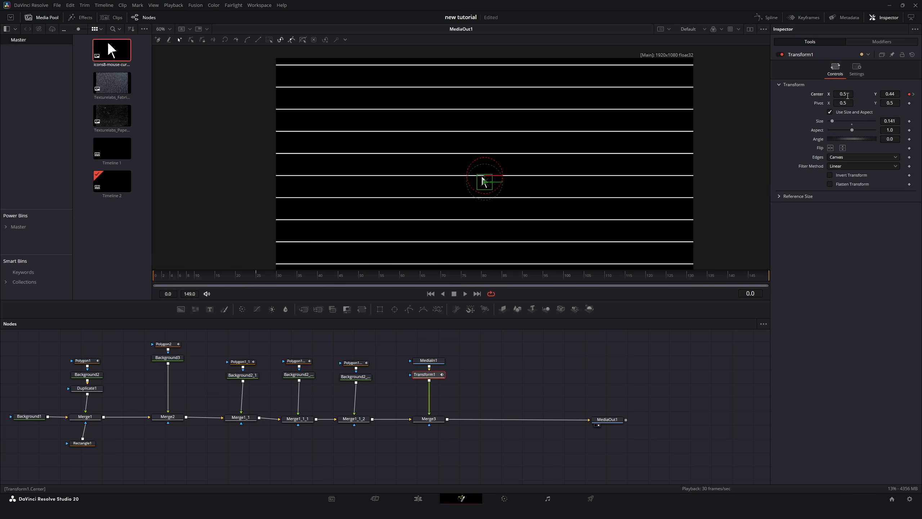
pyautogui.moveTo(485, 182); pyautogui.dragTo(356, 208)
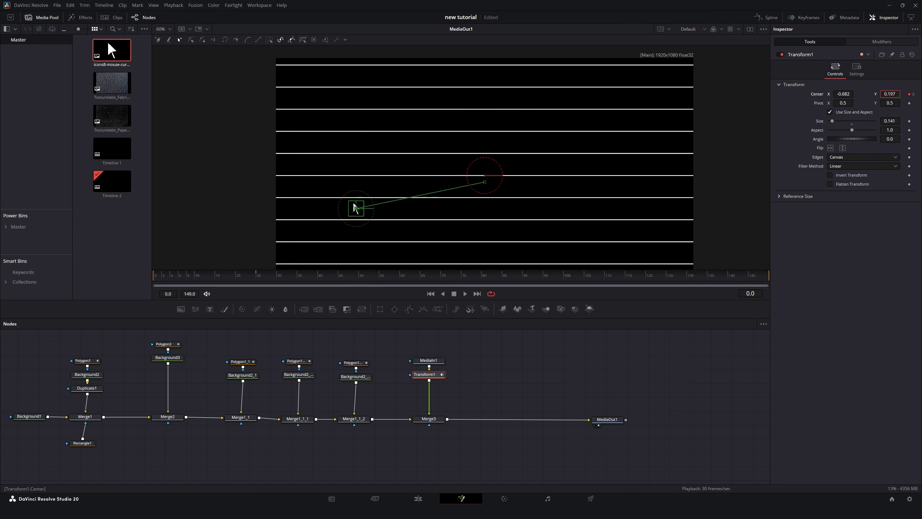
# Set the cursor's center Y to about 0.186 and bend its motion path into a curve in the viewer.
pyautogui.moveTo(890, 94); pyautogui.dragTo(887, 94)
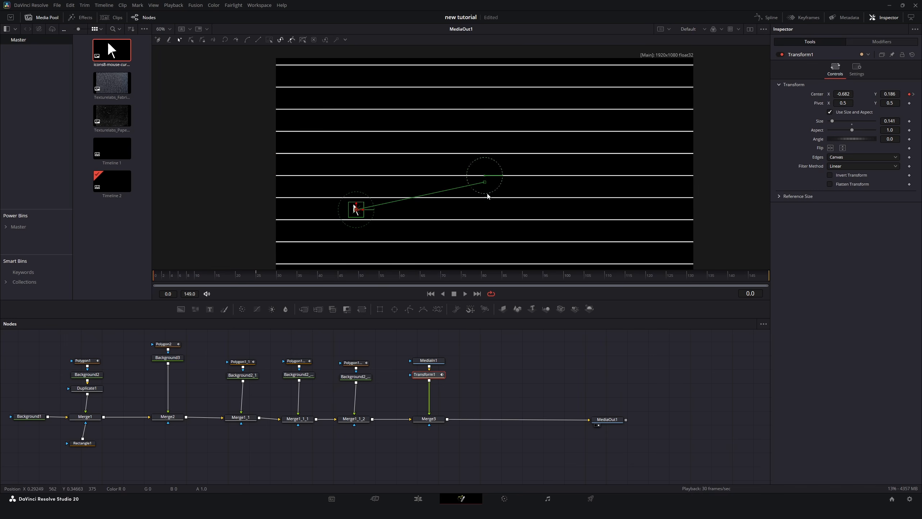
pyautogui.scroll(3, 416, 194)
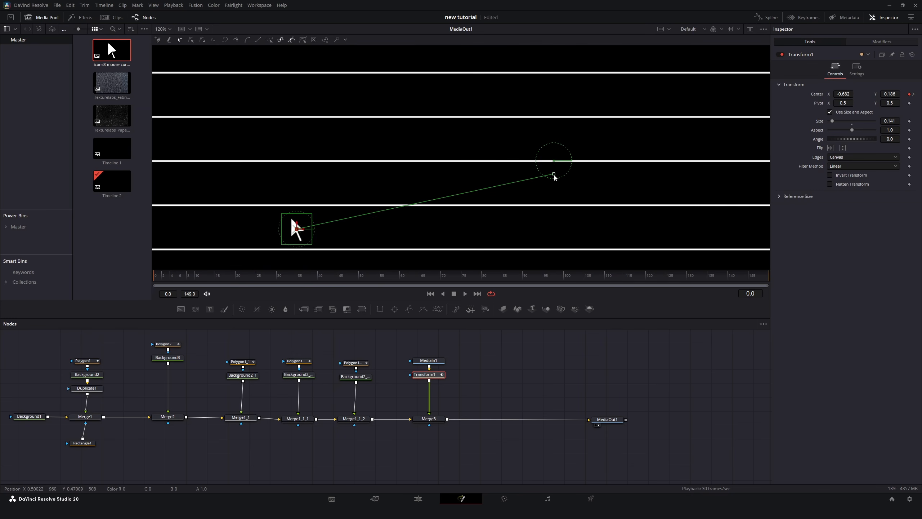
pyautogui.moveTo(555, 177); pyautogui.dragTo(473, 210)
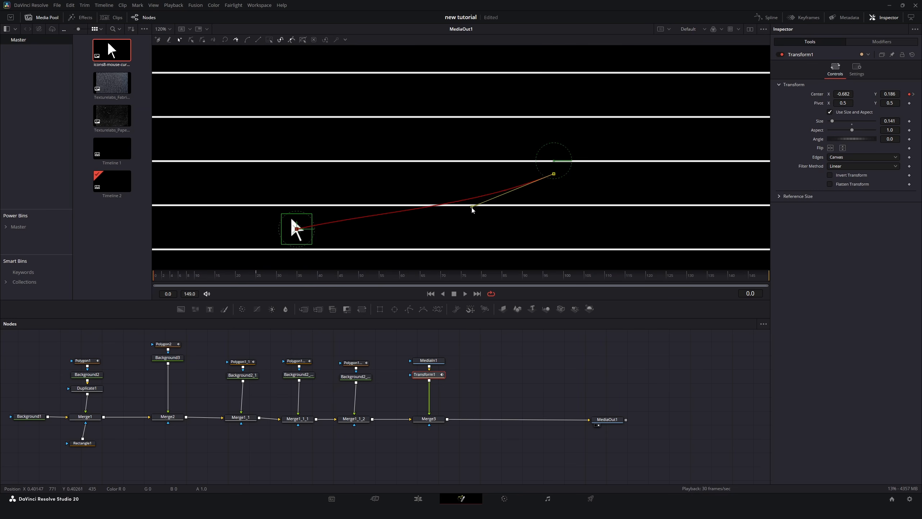
pyautogui.moveTo(296, 228); pyautogui.dragTo(394, 226)
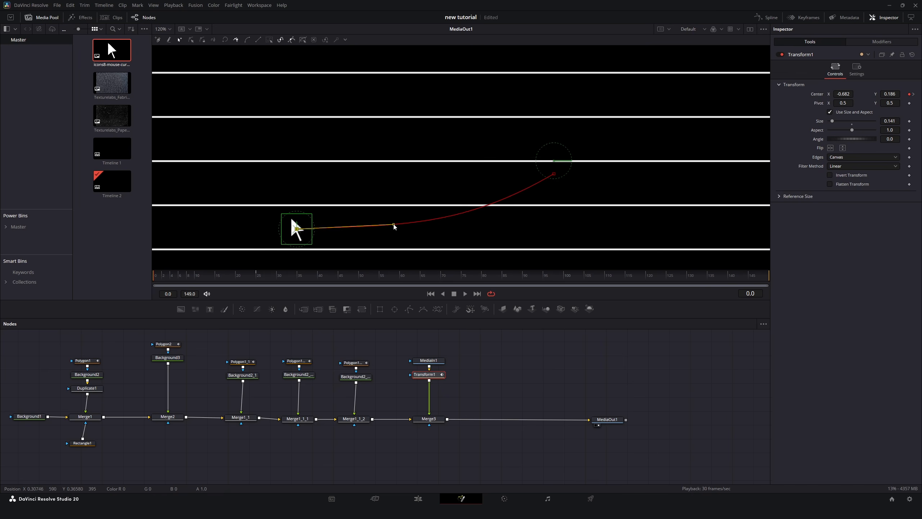
pyautogui.click(554, 174)
pyautogui.moveTo(459, 229); pyautogui.dragTo(469, 220)
# Play back and scrub through the cursor animation.
pyautogui.press('space')
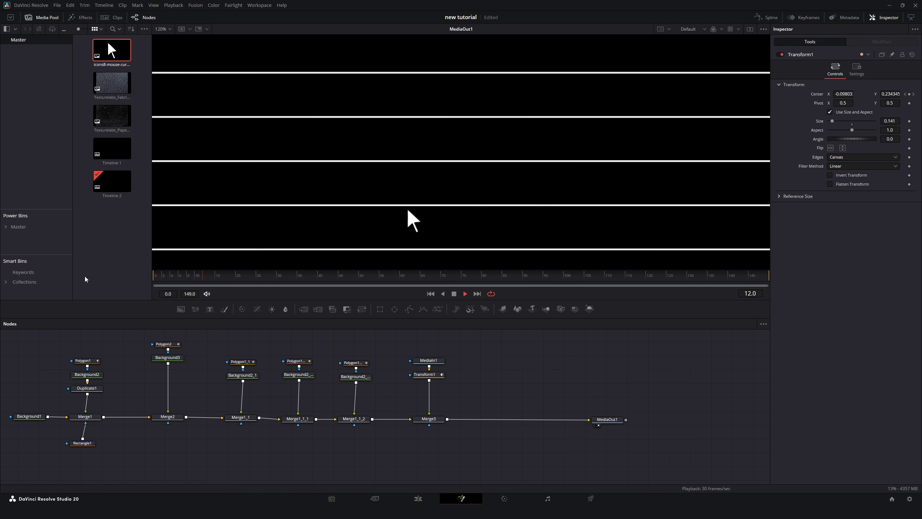
pyautogui.click(271, 278)
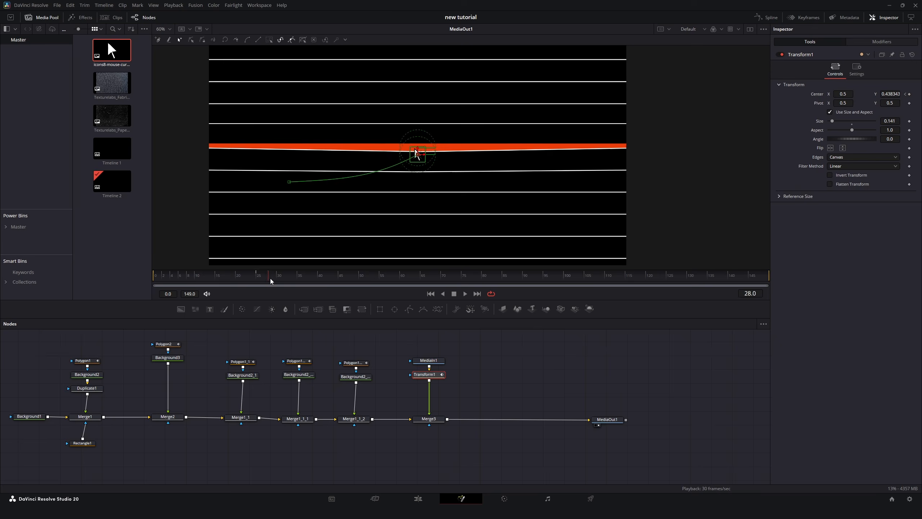
pyautogui.moveTo(270, 281); pyautogui.dragTo(382, 279)
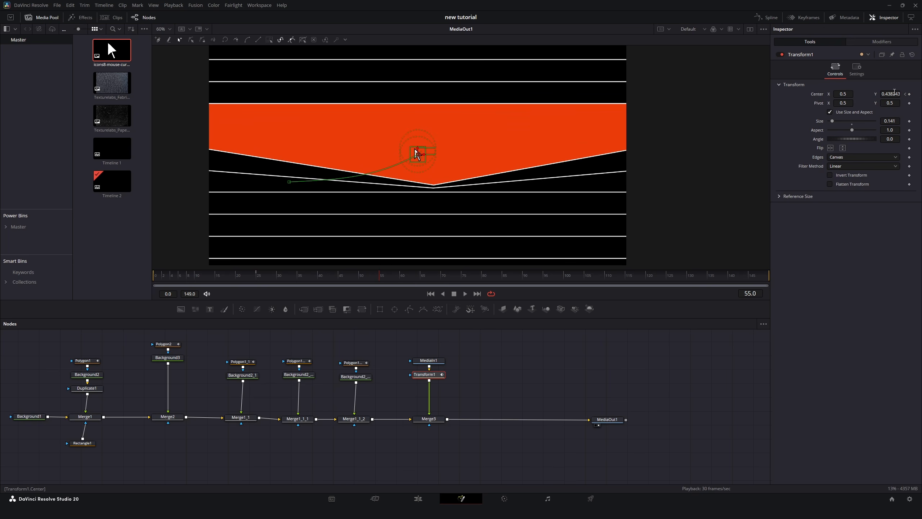
# At a later frame, move the cursor to the V's bottom tip, setting its center to about 0.673, 0.10.
pyautogui.moveTo(895, 92); pyautogui.dragTo(765, 93)
pyautogui.moveTo(843, 93); pyautogui.dragTo(896, 94)
pyautogui.scroll(3, 474, 160)
pyautogui.scroll(-1, 474, 161)
pyautogui.moveTo(403, 221); pyautogui.dragTo(404, 222)
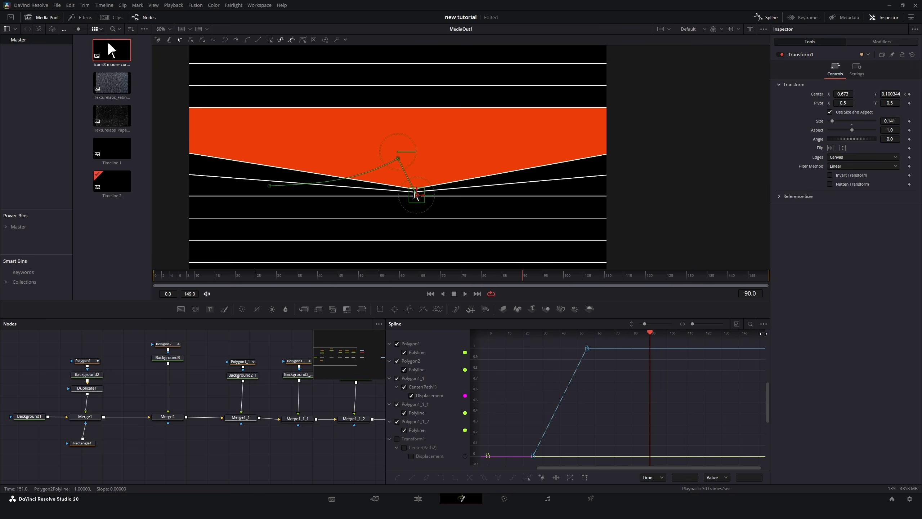
# Show only the Transform's spline and smooth its center displacement keyframes, then play back.
pyautogui.click(764, 323)
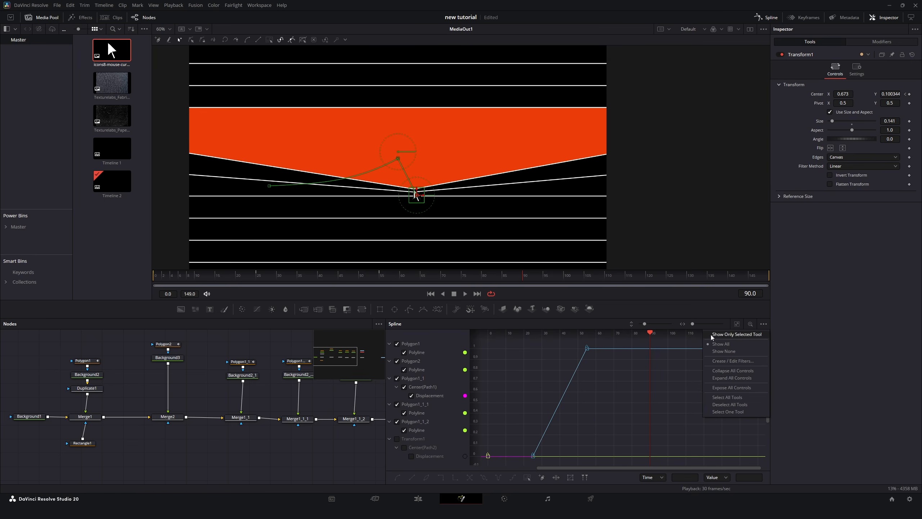
pyautogui.click(735, 334)
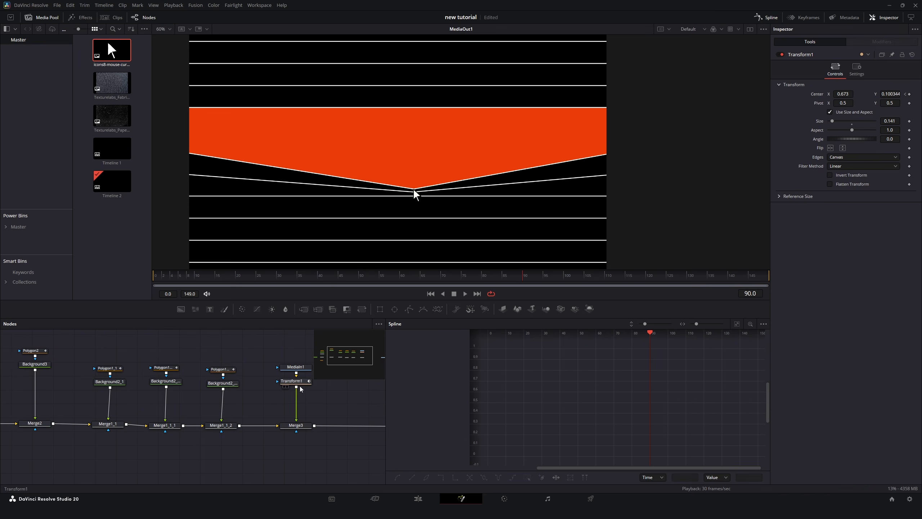
pyautogui.click(737, 323)
pyautogui.moveTo(499, 461); pyautogui.dragTo(623, 359)
pyautogui.rightClick(583, 398)
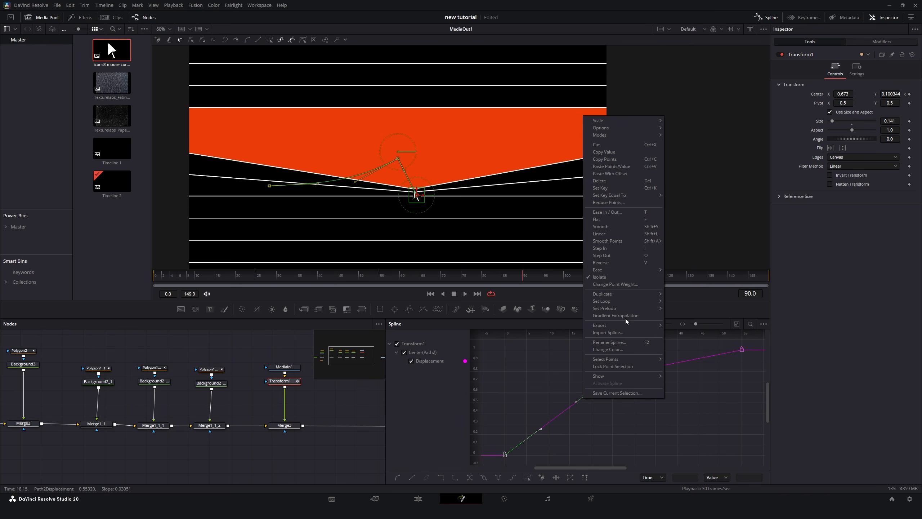
pyautogui.moveTo(639, 270)
pyautogui.click(687, 291)
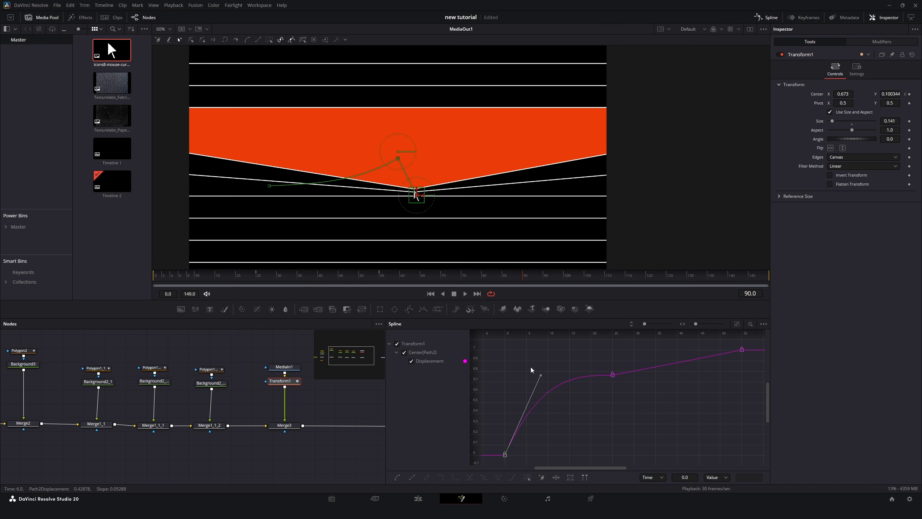
pyautogui.click(613, 375)
pyautogui.click(467, 294)
# Select the polygon and Transform nodes and apply ease in/out to all their spline keyframes.
pyautogui.click(34, 366)
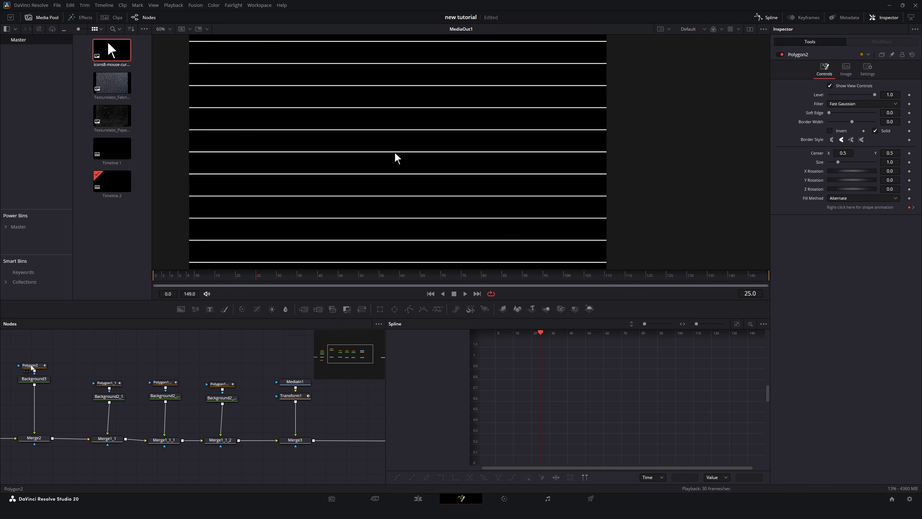
pyautogui.keyDown('ctrl'); pyautogui.click(110, 384); pyautogui.keyUp('ctrl')
pyautogui.keyDown('ctrl'); pyautogui.click(167, 383); pyautogui.keyUp('ctrl')
pyautogui.keyDown('ctrl'); pyautogui.click(217, 384); pyautogui.keyUp('ctrl')
pyautogui.keyDown('ctrl'); pyautogui.click(297, 397); pyautogui.keyUp('ctrl')
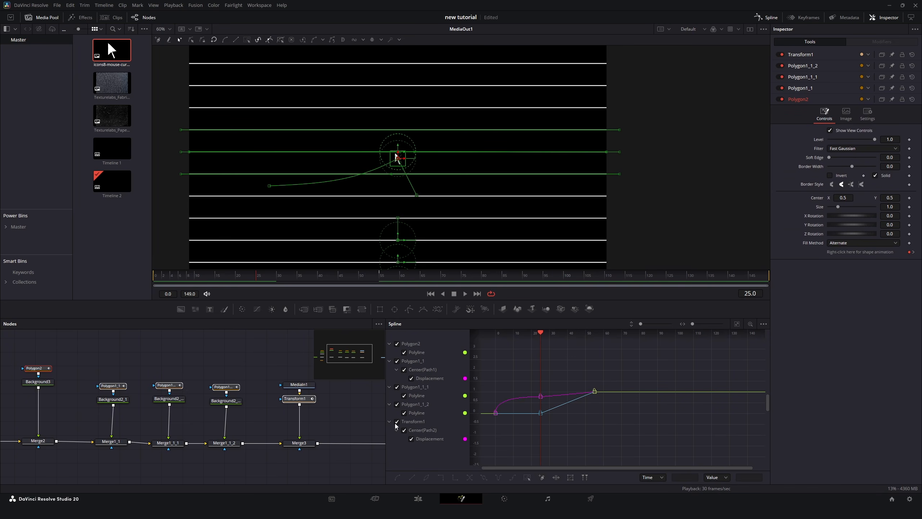
pyautogui.click(738, 324)
pyautogui.moveTo(718, 319); pyautogui.dragTo(569, 458)
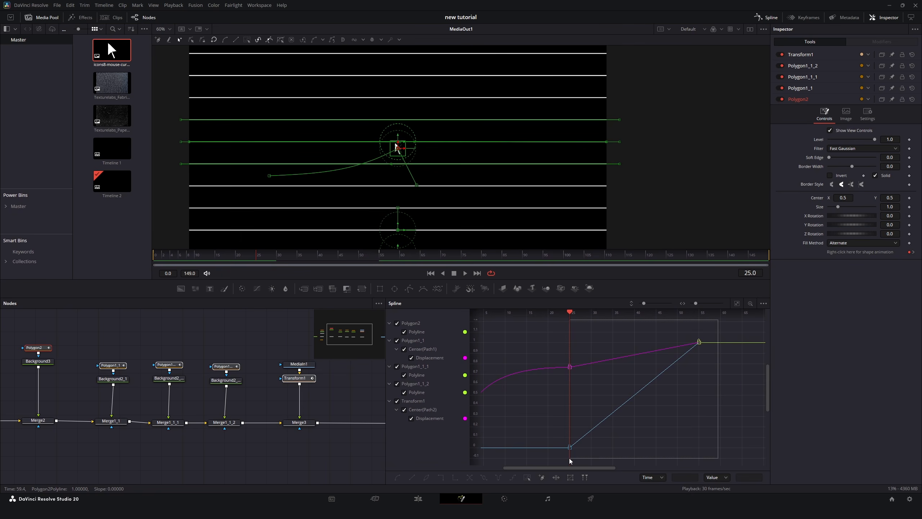
pyautogui.press('f')
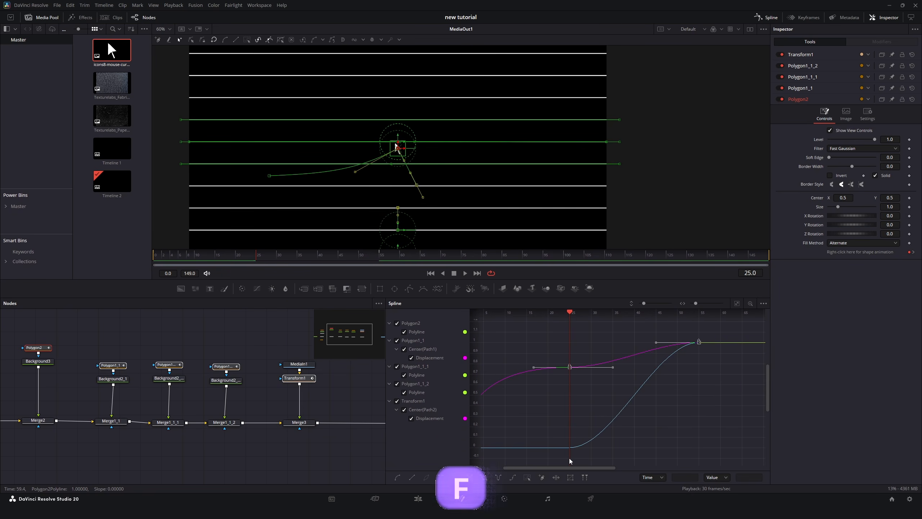
pyautogui.hotkey('ctrl', 't')
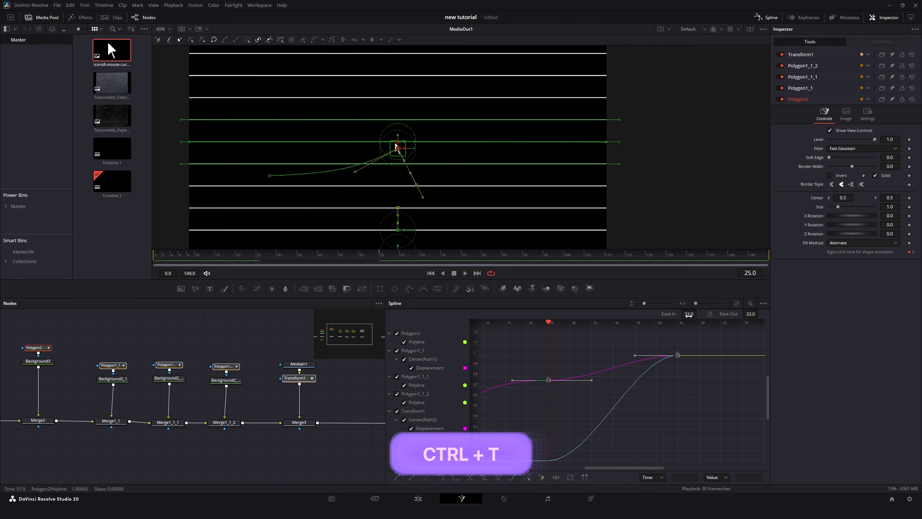
pyautogui.moveTo(690, 313); pyautogui.dragTo(699, 312)
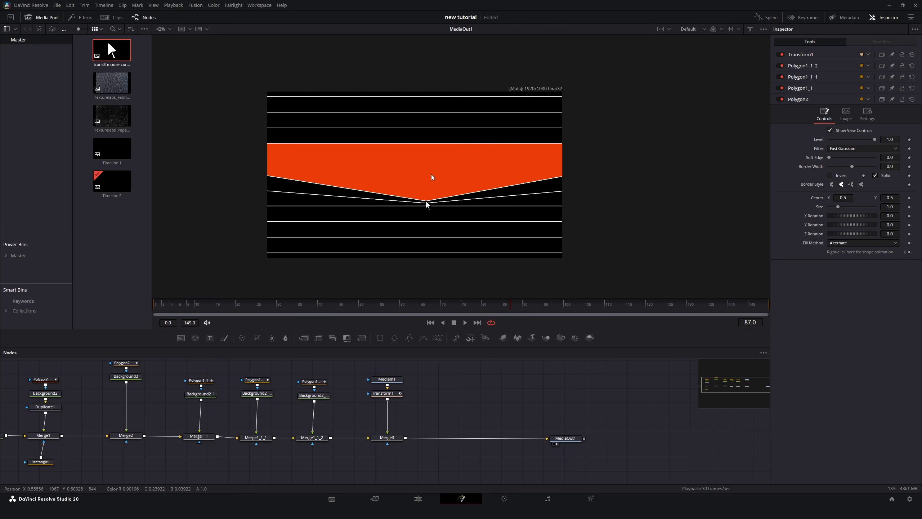
# Add a Text node merged over the composite and enter the text Invisible.
pyautogui.scroll(2, 431, 175)
pyautogui.moveTo(419, 186); pyautogui.dragTo(421, 174)
pyautogui.moveTo(210, 338); pyautogui.dragTo(435, 378)
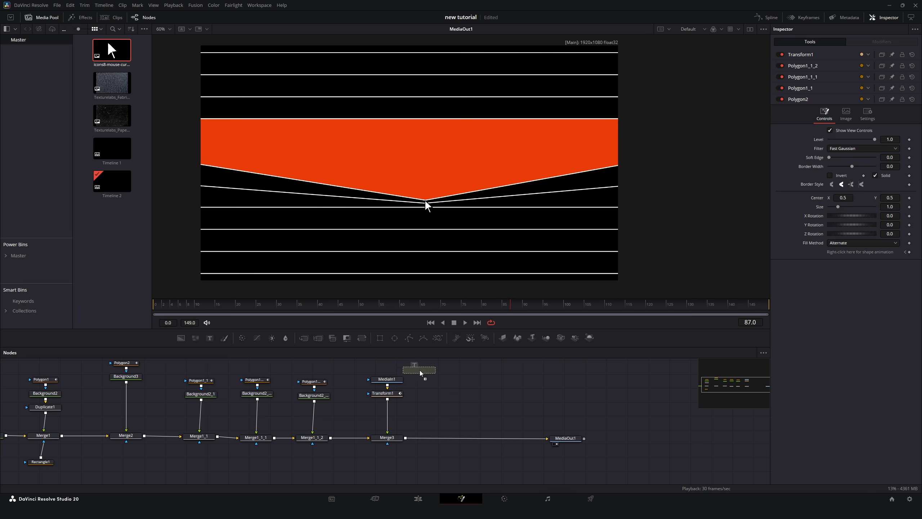
pyautogui.moveTo(453, 377); pyautogui.dragTo(405, 438)
pyautogui.click(437, 378)
pyautogui.click(842, 127)
pyautogui.write('Invisible')
# Change the text's font and set its layout center Y to 0.56, then play back.
pyautogui.click(855, 168)
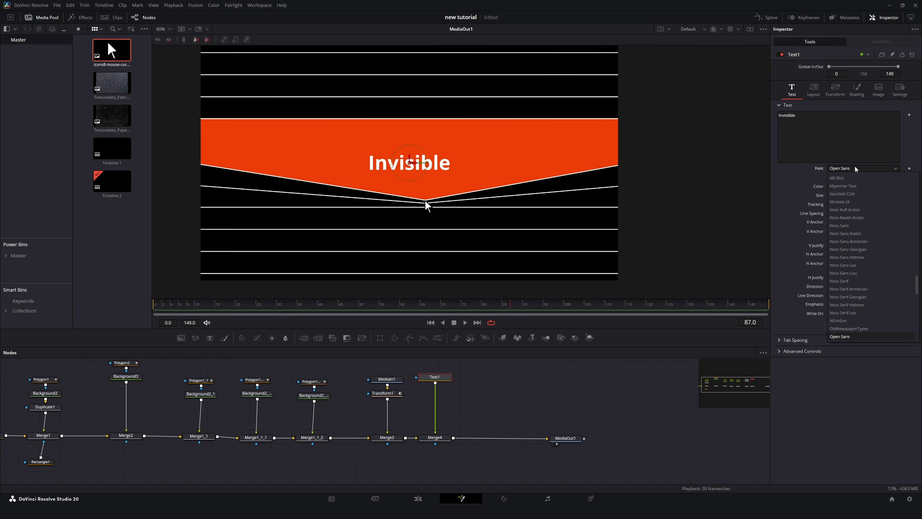
pyautogui.moveTo(890, 195); pyautogui.dragTo(899, 196)
pyautogui.click(813, 90)
pyautogui.moveTo(890, 124); pyautogui.dragTo(896, 124)
pyautogui.click(323, 366)
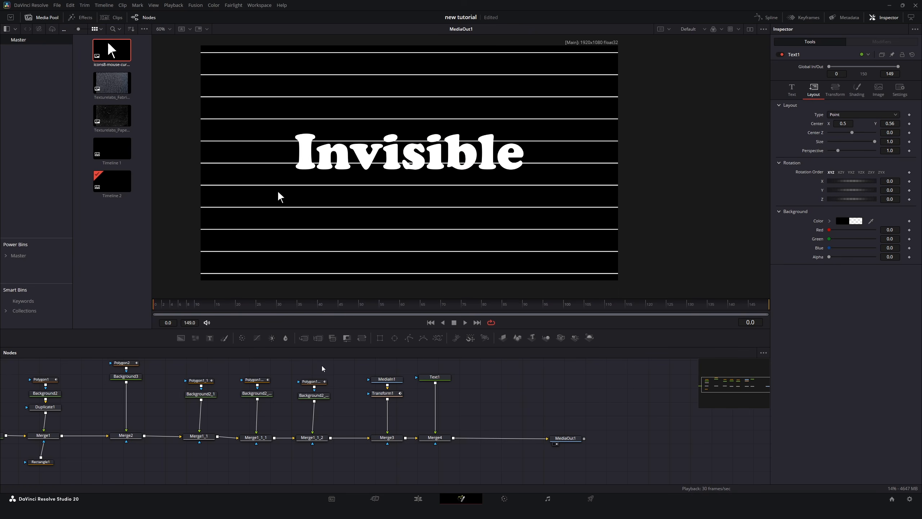
pyautogui.click(464, 323)
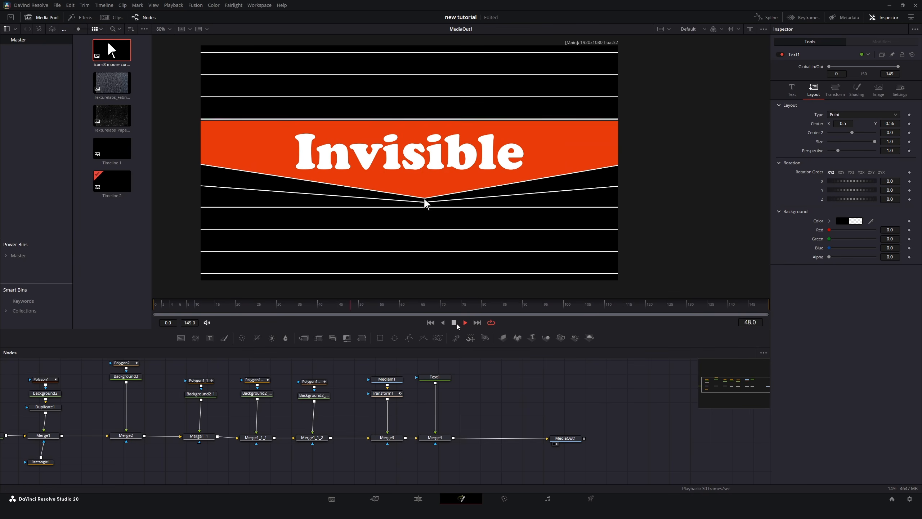
# Copy the V polygon and paste it as a mask on the text's merge node.
pyautogui.click(123, 363)
pyautogui.hotkey('ctrl', 'c')
pyautogui.click(436, 470)
pyautogui.hotkey('ctrl', 'v')
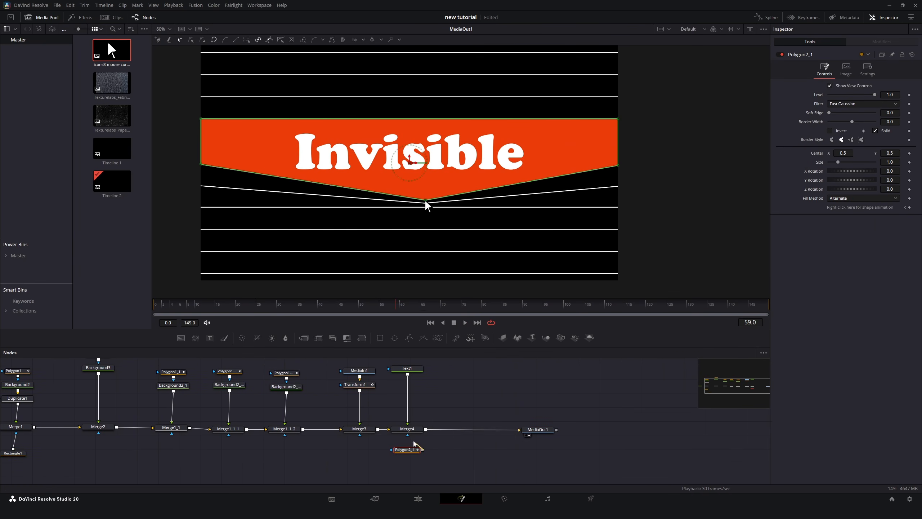
pyautogui.moveTo(422, 450); pyautogui.dragTo(407, 434)
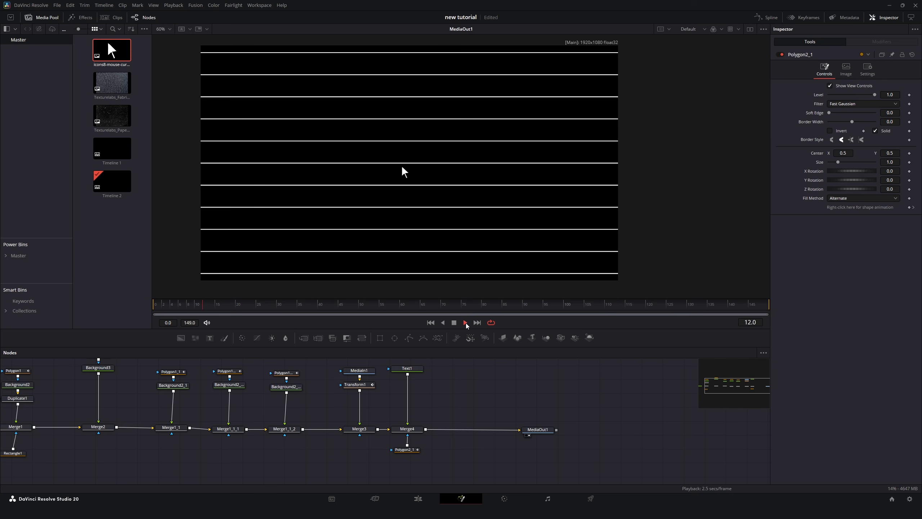
pyautogui.click(454, 322)
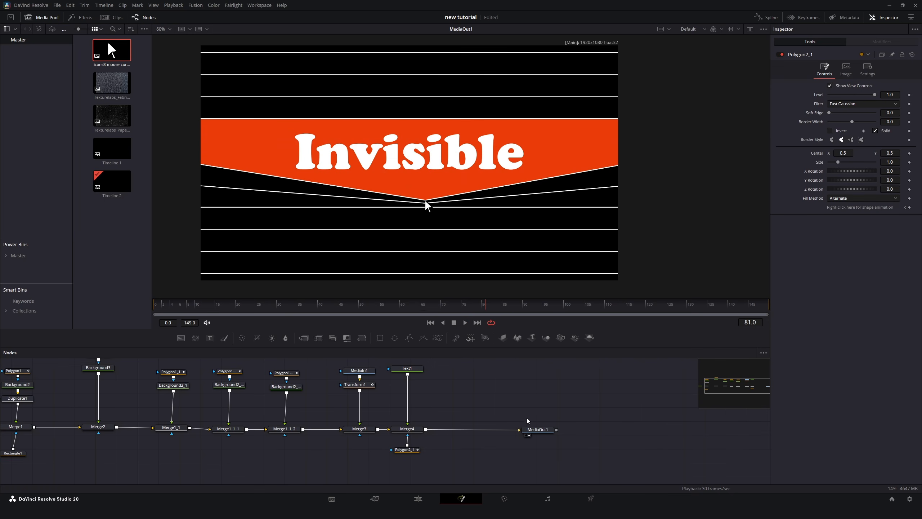
# Insert a Lens Distortion node before the output and set its distortion to about -0.494.
pyautogui.moveTo(535, 433); pyautogui.dragTo(648, 433)
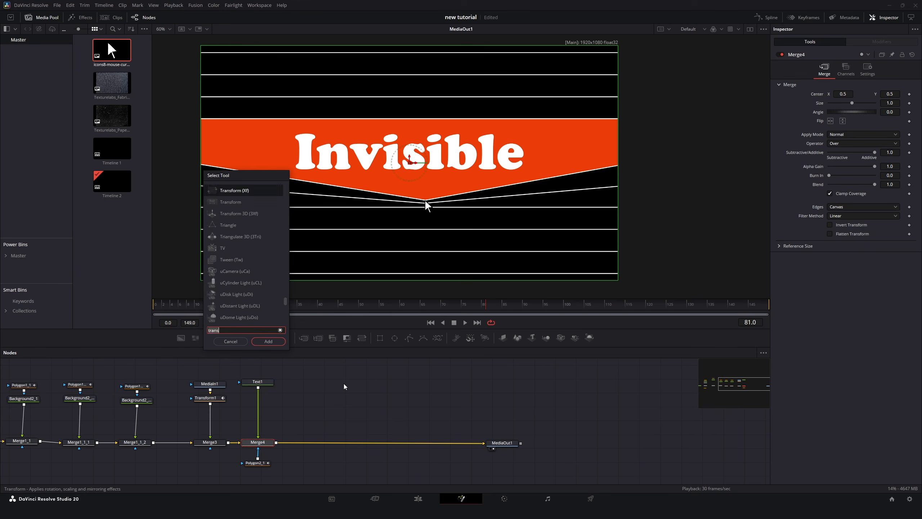
pyautogui.write('lens')
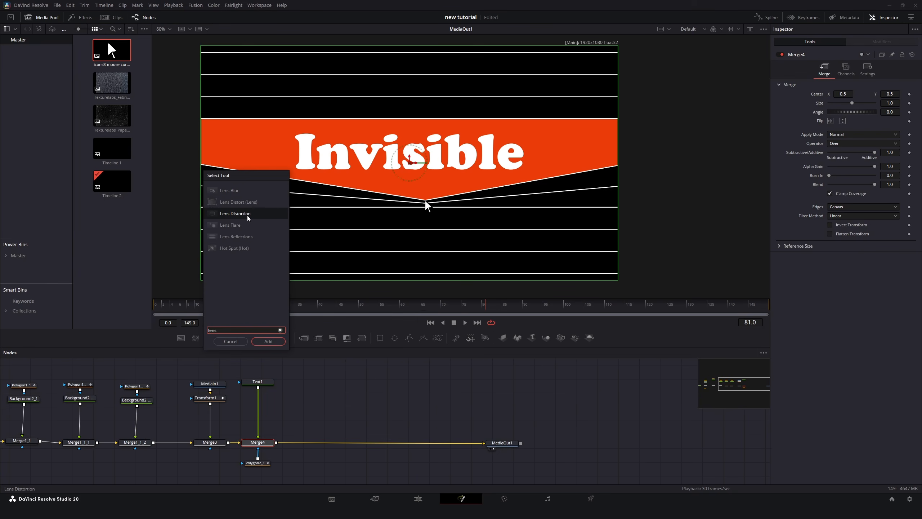
pyautogui.click(247, 216)
pyautogui.click(269, 342)
pyautogui.moveTo(890, 95); pyautogui.dragTo(869, 95)
pyautogui.scroll(-2, 427, 133)
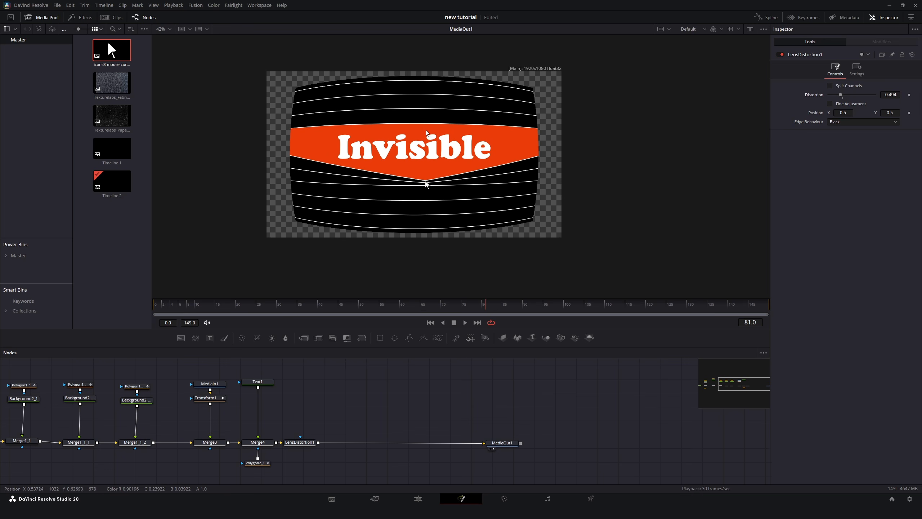
# Add a Transform after the lens distortion and scale it to about 1.323.
pyautogui.click(301, 442)
pyautogui.hotkey('shift', 'space')
pyautogui.write('trans')
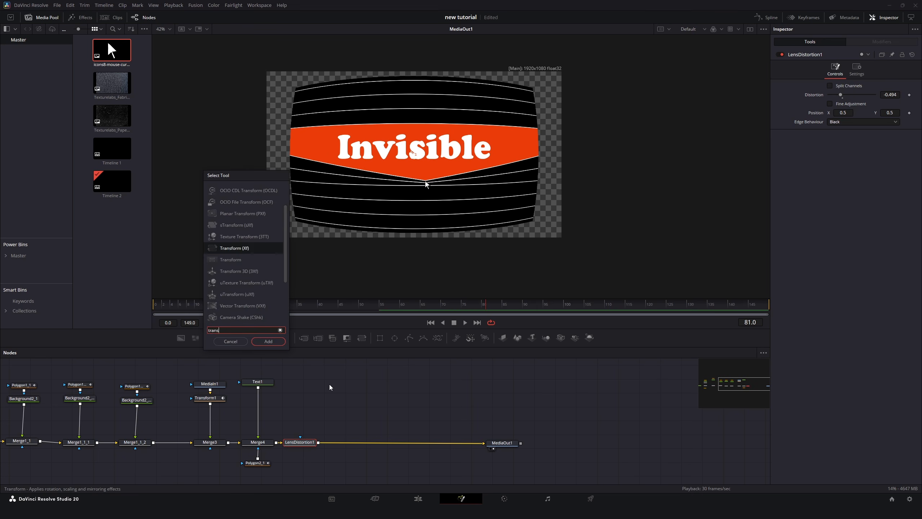
pyautogui.press('Return')
pyautogui.moveTo(890, 121); pyautogui.dragTo(902, 121)
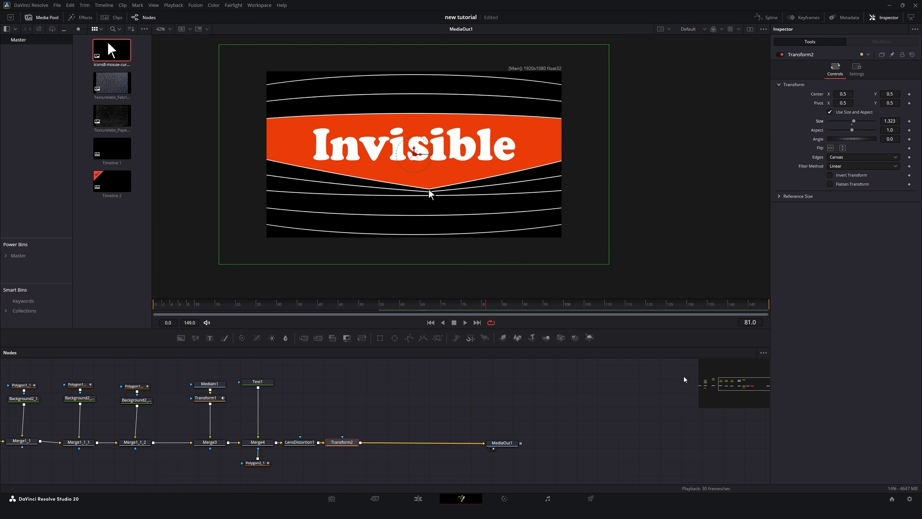
pyautogui.click(684, 379)
# Add a Flicker Addition node after the new Transform and play back.
pyautogui.click(342, 443)
pyautogui.hotkey('shift', 'space')
pyautogui.write('flick')
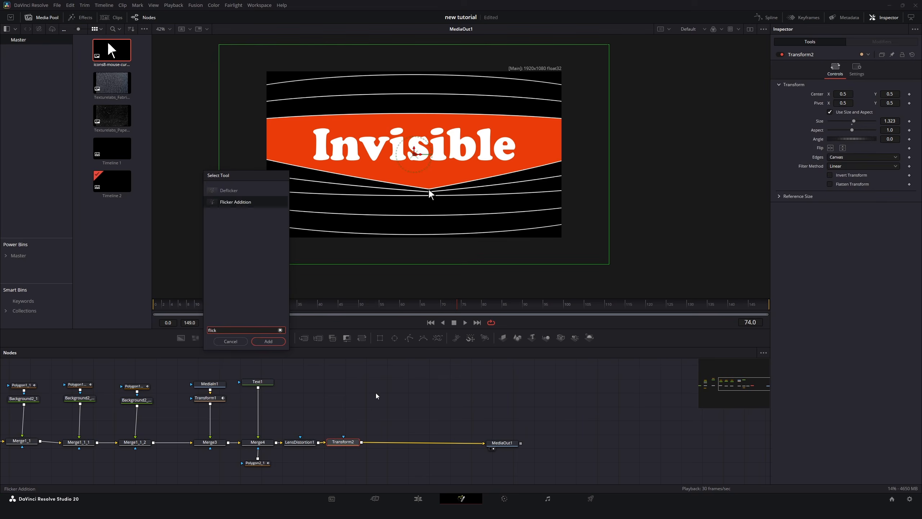
pyautogui.press('Return')
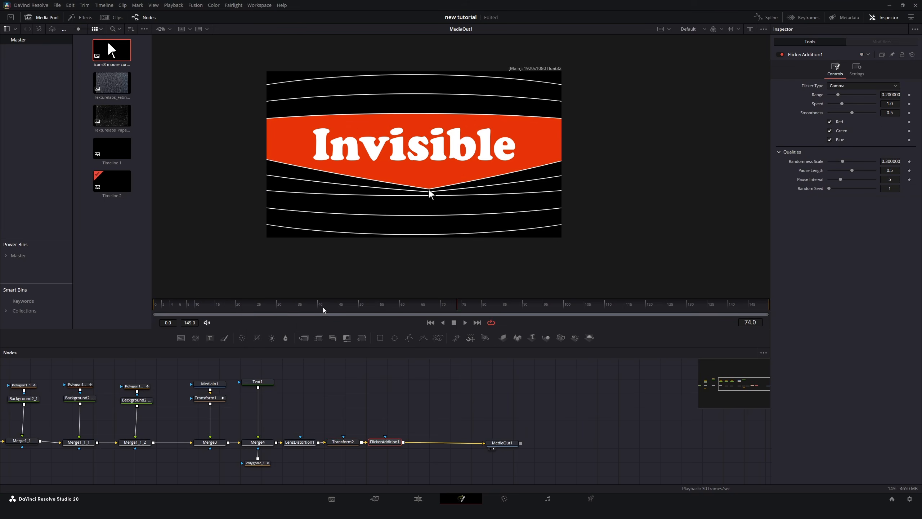
pyautogui.press('space')
pyautogui.scroll(2, 431, 152)
pyautogui.scroll(-1, 432, 153)
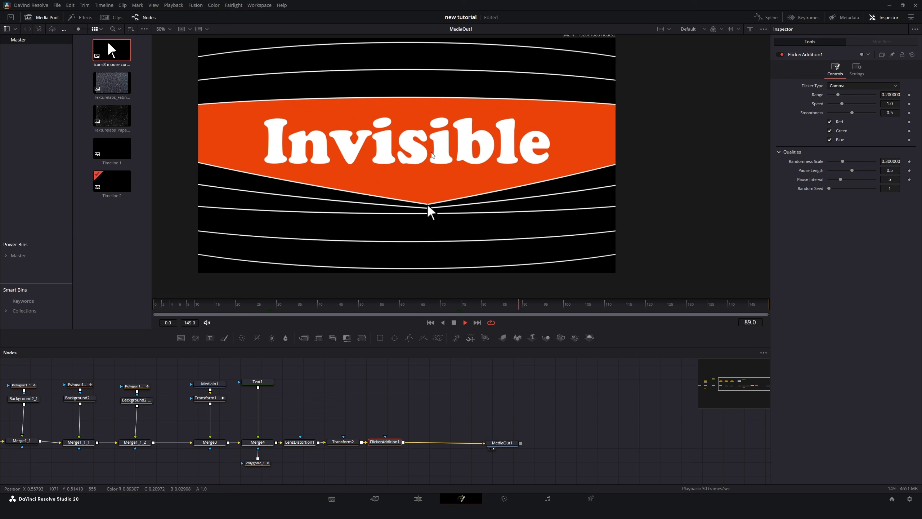
# Lower the flicker's range to about 0.102.
pyautogui.click(454, 323)
pyautogui.moveTo(838, 95); pyautogui.dragTo(835, 96)
pyautogui.press('space')
pyautogui.press('space')
# Add a Stop Motion node after the flicker node.
pyautogui.hotkey('shift', 'space')
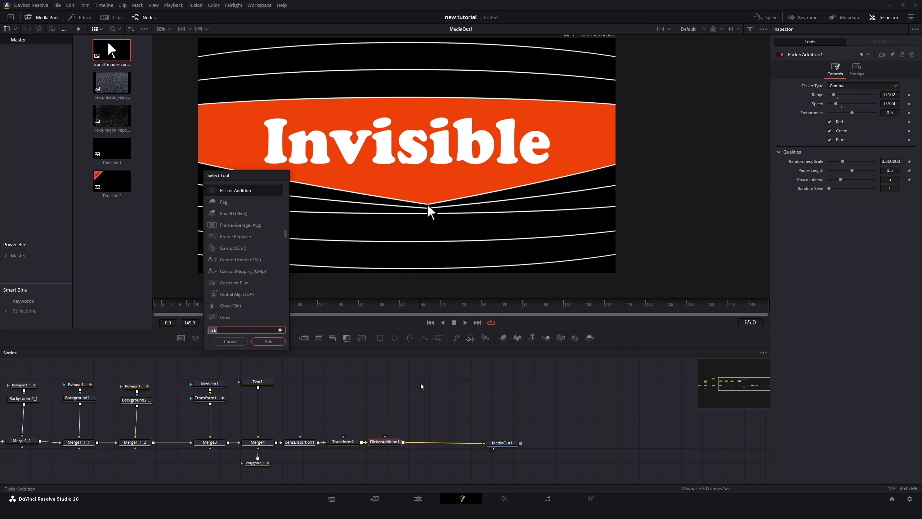
pyautogui.write('stop')
pyautogui.press('Return')
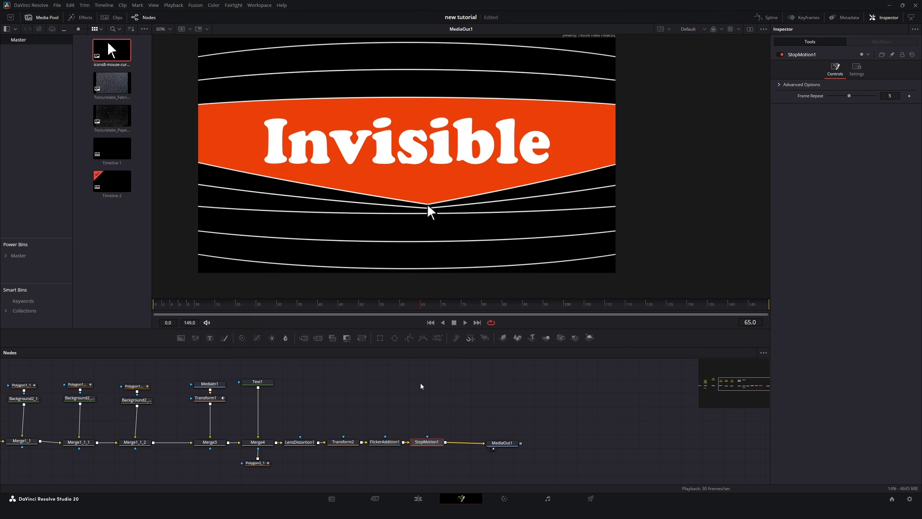
pyautogui.hotkey('shift', '9')
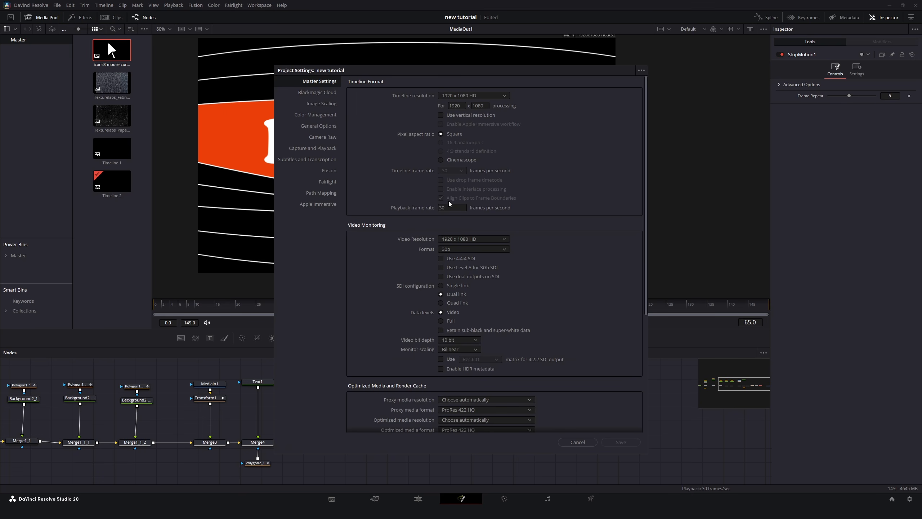
pyautogui.press('Escape')
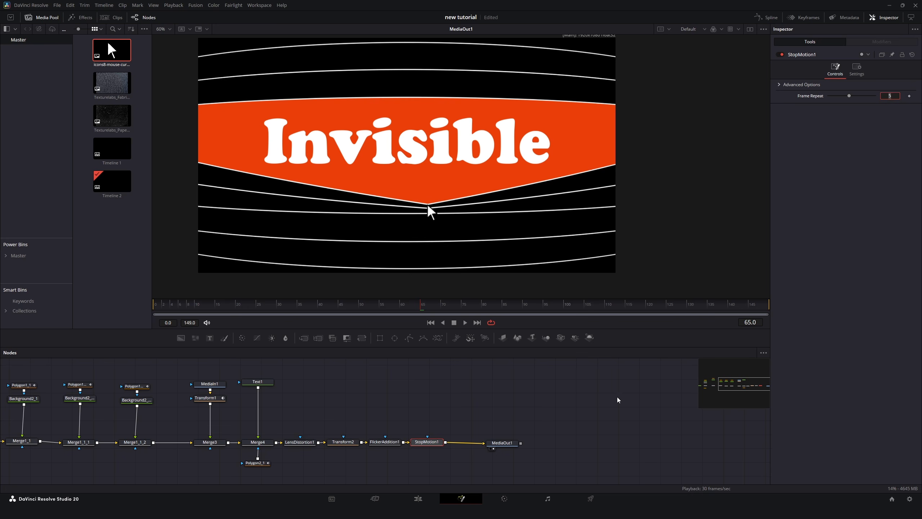
pyautogui.click(553, 415)
pyautogui.moveTo(223, 306); pyautogui.dragTo(135, 306)
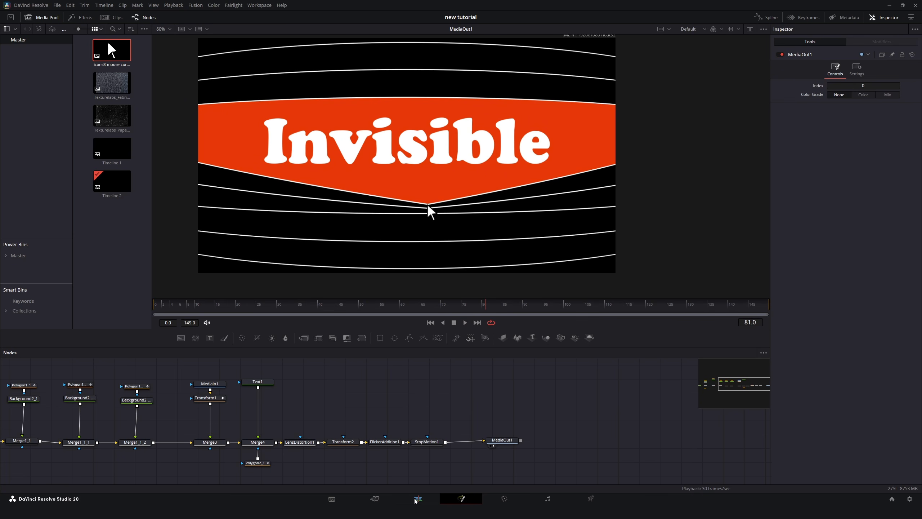
# Place the paper texture image on a track above the Fusion Composition and zoom it to 1.260.
pyautogui.click(418, 499)
pyautogui.moveTo(141, 57); pyautogui.dragTo(92, 369)
pyautogui.click(202, 372)
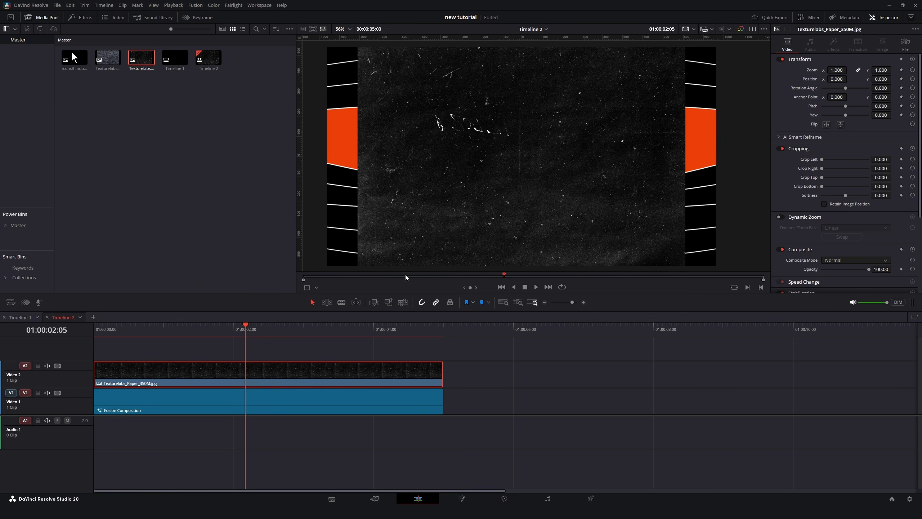
pyautogui.moveTo(881, 71); pyautogui.dragTo(900, 72)
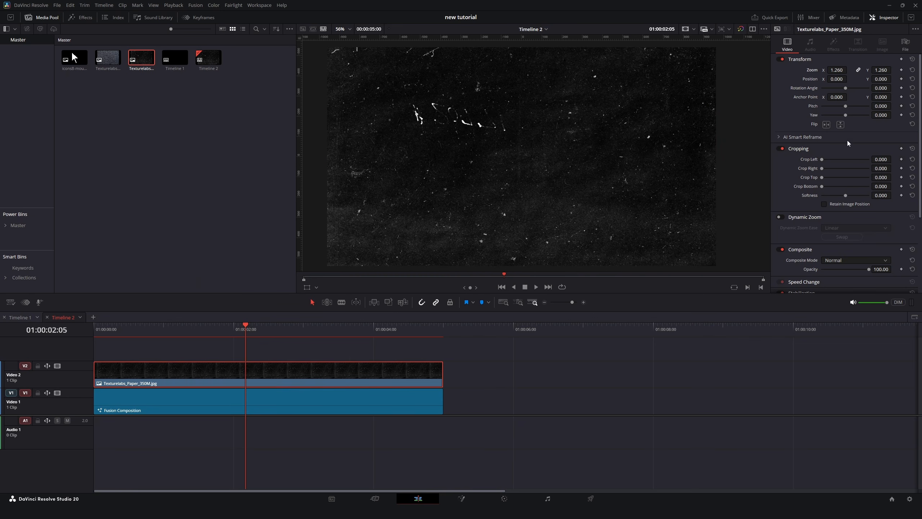
# Set the texture clip's composite mode to Screen and lower its opacity to about 43.5.
pyautogui.click(846, 260)
pyautogui.scroll(-5, 842, 313)
pyautogui.scroll(-3, 843, 319)
pyautogui.click(843, 271)
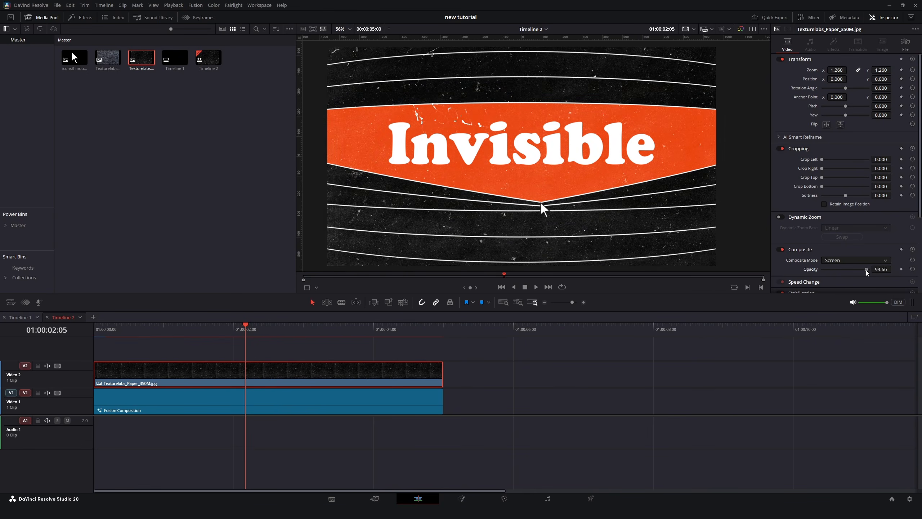
pyautogui.moveTo(868, 269); pyautogui.dragTo(835, 275)
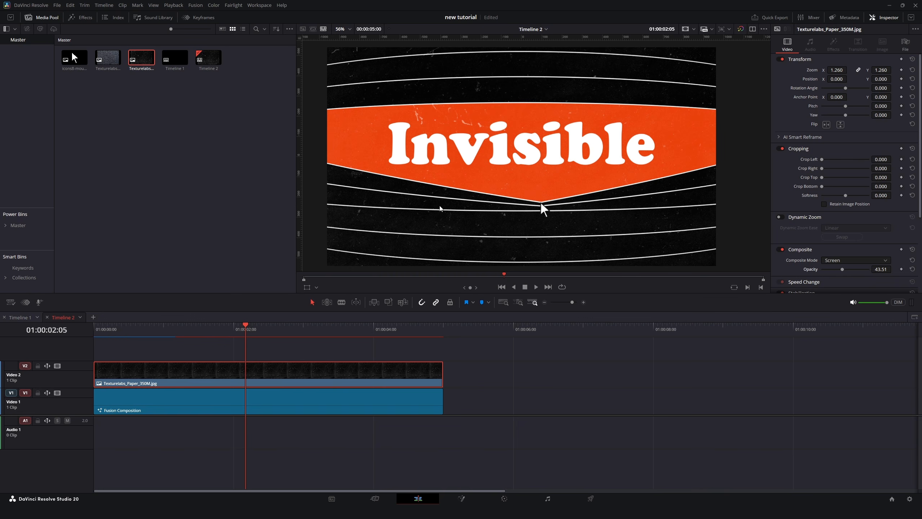
# Apply the CCTV Fusion effect to the Fusion Composition clip.
pyautogui.click(290, 398)
pyautogui.click(86, 17)
pyautogui.click(27, 89)
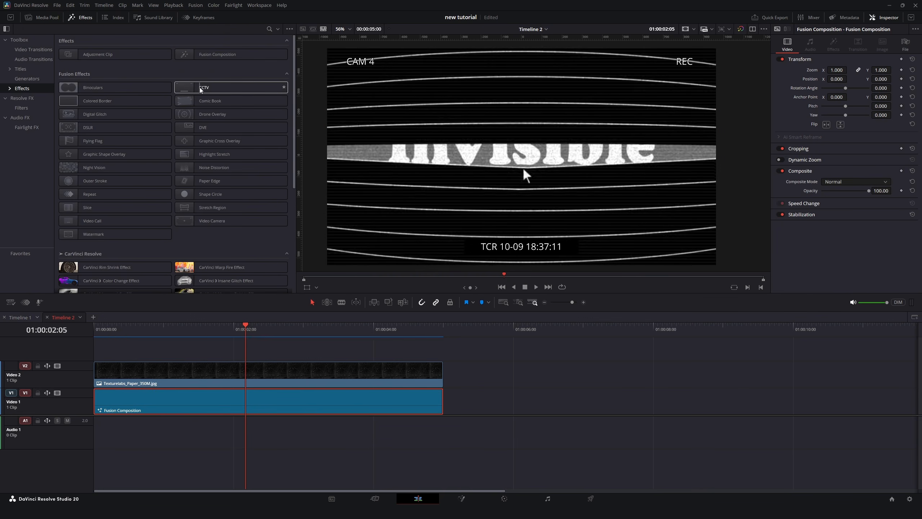
pyautogui.moveTo(200, 90); pyautogui.dragTo(286, 400)
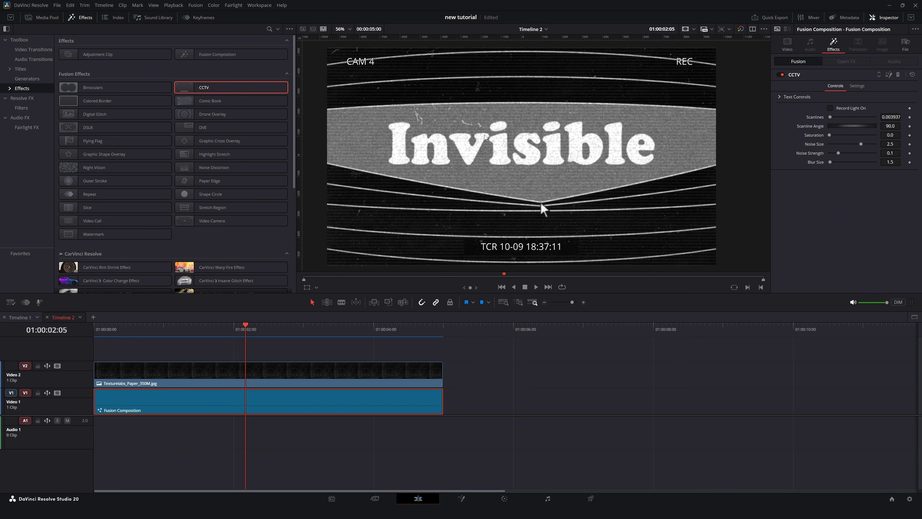
# Clear the CCTV effect's overlay text fields so no camera or recording labels appear.
pyautogui.click(779, 96)
pyautogui.doubleClick(810, 111)
pyautogui.press('BackSpace')
pyautogui.doubleClick(803, 214)
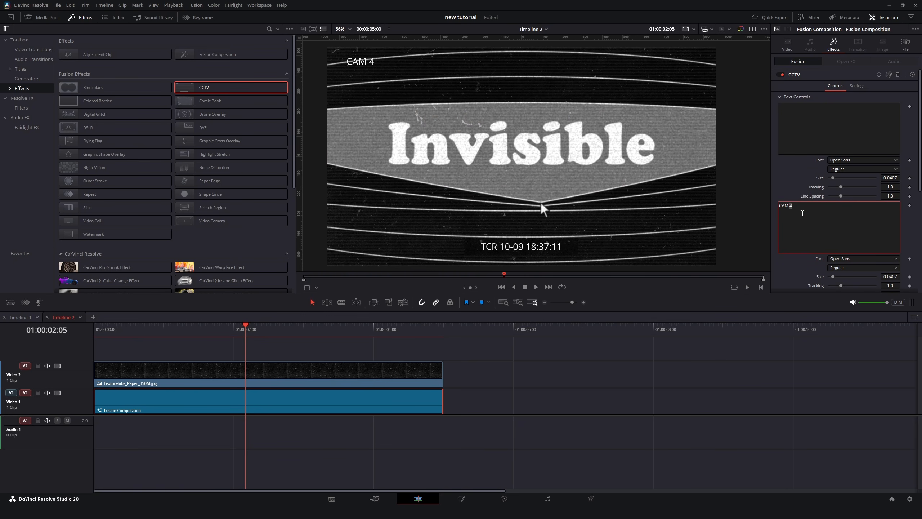
pyautogui.scroll(-5, 805, 203)
pyautogui.moveTo(852, 155); pyautogui.dragTo(780, 153)
pyautogui.press('BackSpace')
pyautogui.scroll(5, 783, 133)
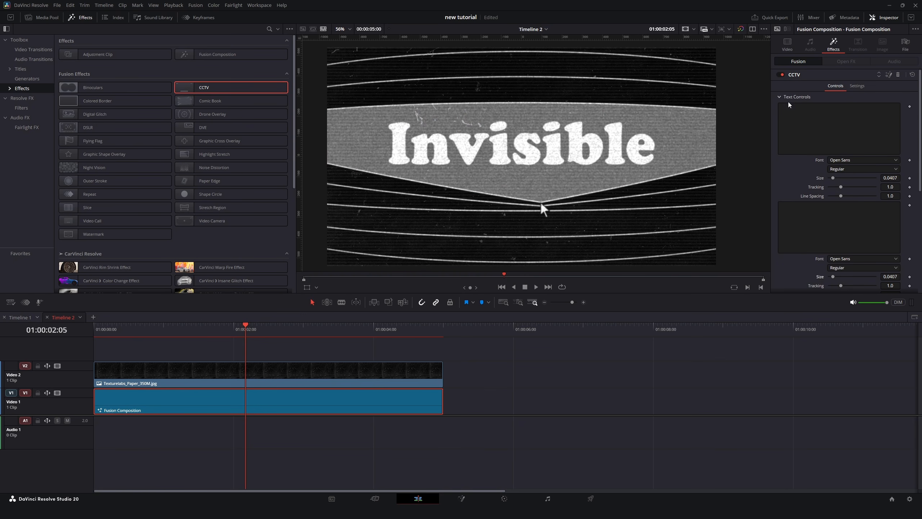
pyautogui.click(779, 97)
# Tune the CCTV look to saturation about 0.923, noise size about 0.86, noise strength about 0.0709, blur 1.0, and play back.
pyautogui.moveTo(891, 118); pyautogui.dragTo(848, 144)
pyautogui.moveTo(839, 153); pyautogui.dragTo(836, 153)
pyautogui.moveTo(890, 162); pyautogui.dragTo(886, 162)
pyautogui.click(537, 290)
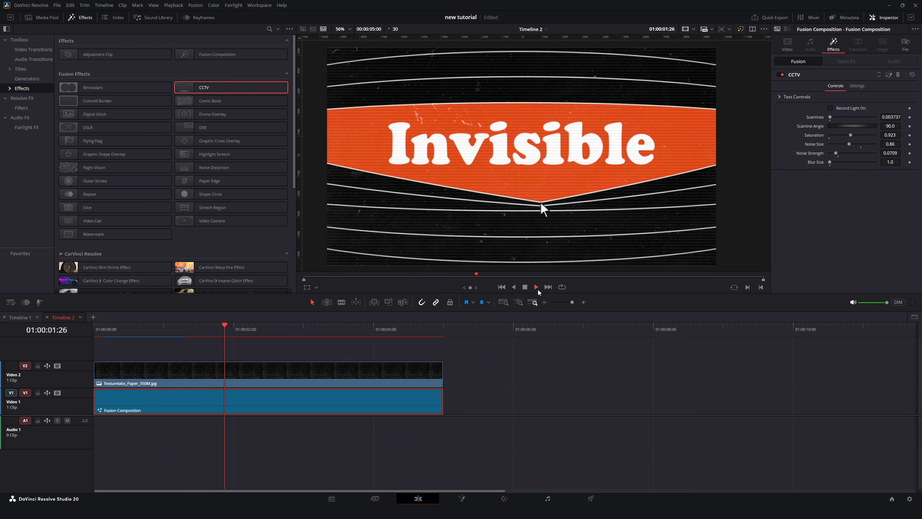
pyautogui.click(83, 18)
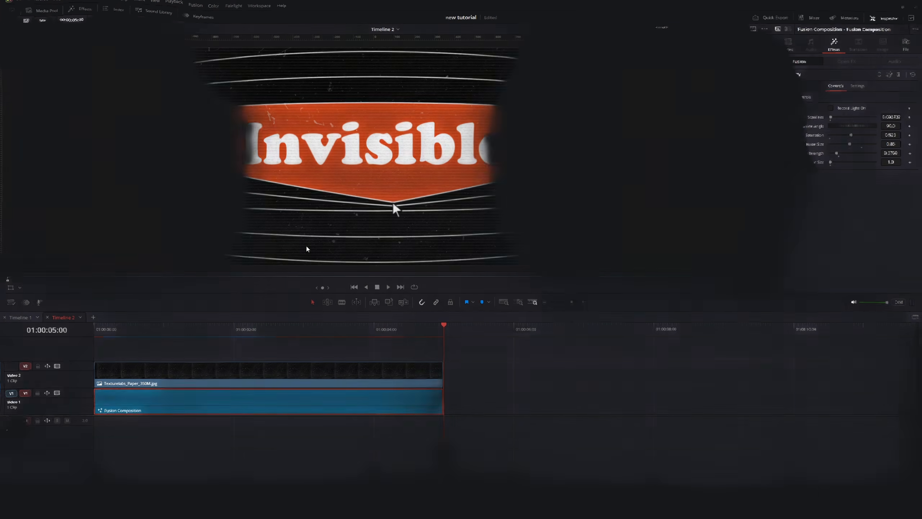